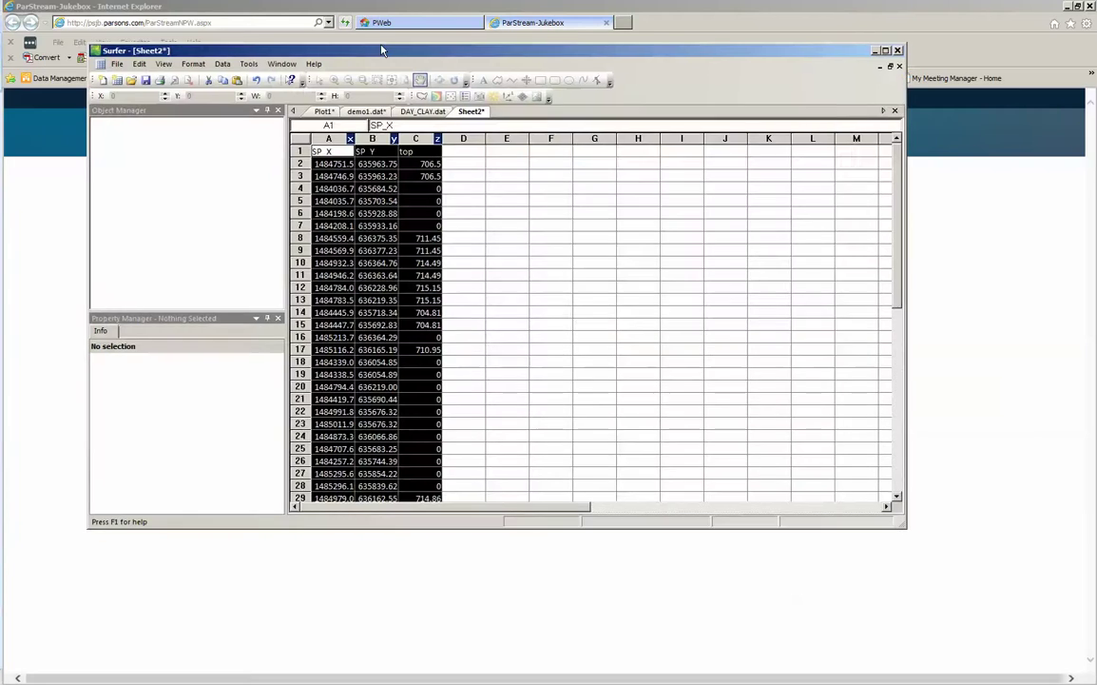
Step: Maximise Surfer, close Sheet2 without saving, and create a new blank worksheet Sheet3
{"action": "double_click", "coordinate": [470, 17]}
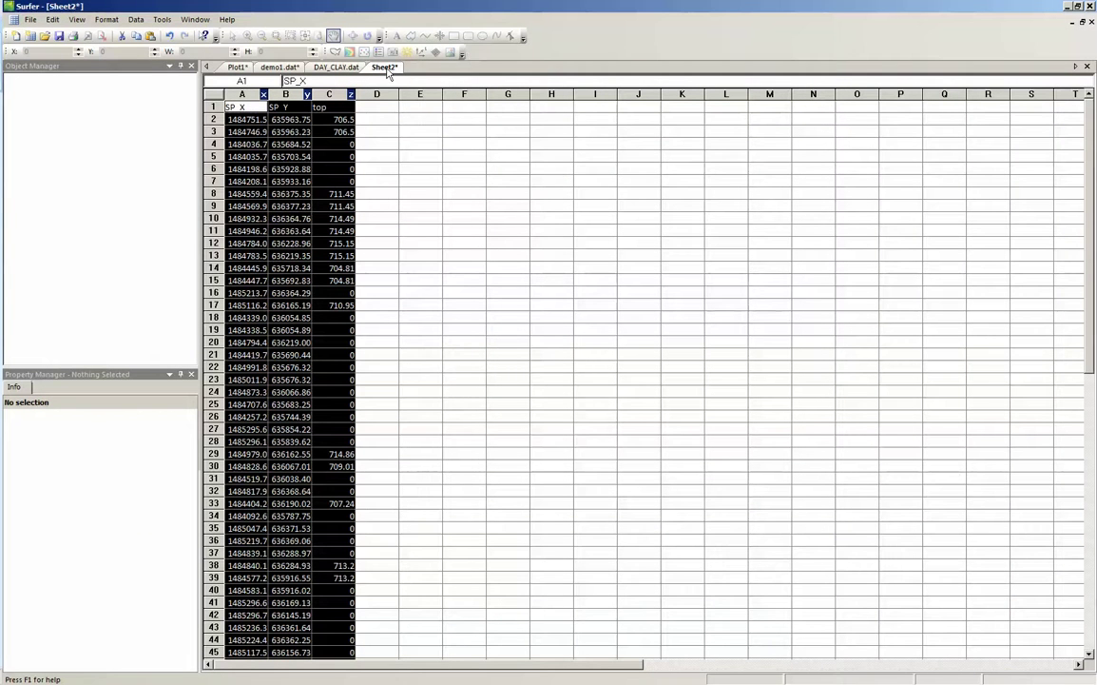
{"action": "right_click", "coordinate": [386, 68]}
{"action": "left_click", "coordinate": [415, 90]}
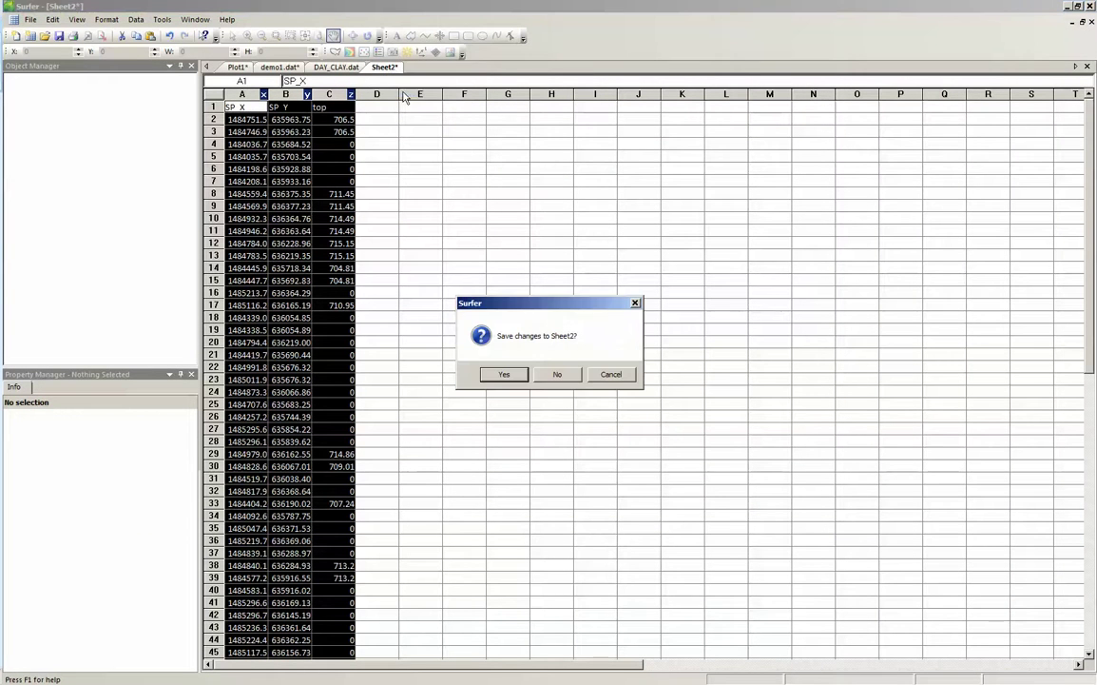
{"action": "left_click", "coordinate": [562, 376]}
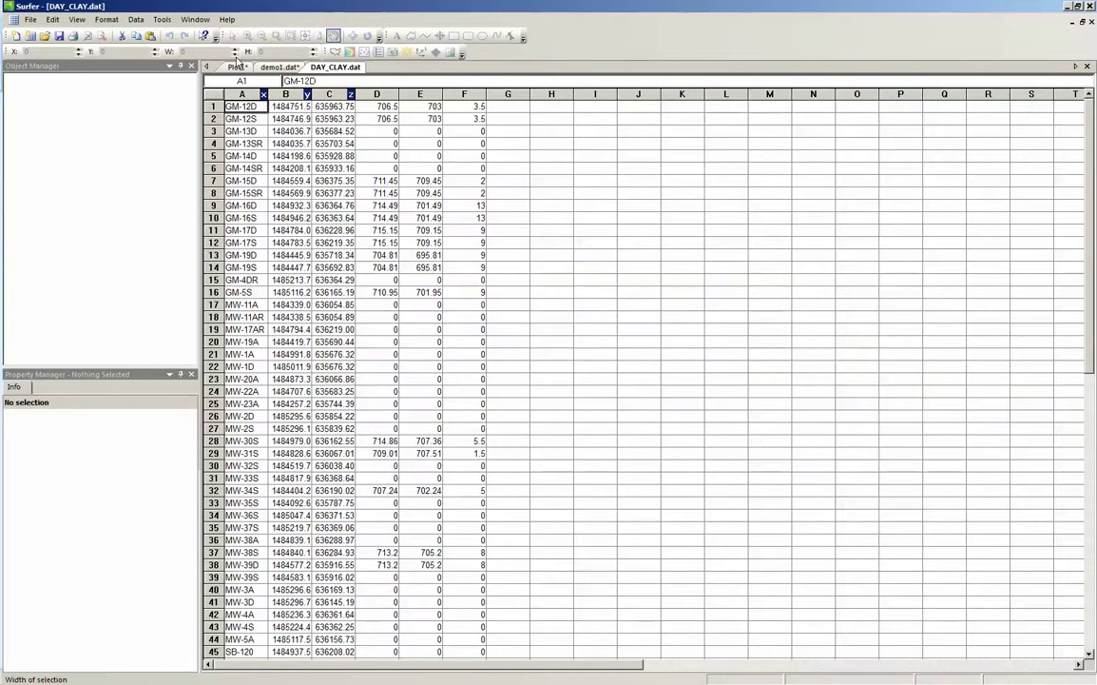
{"action": "left_click", "coordinate": [227, 67]}
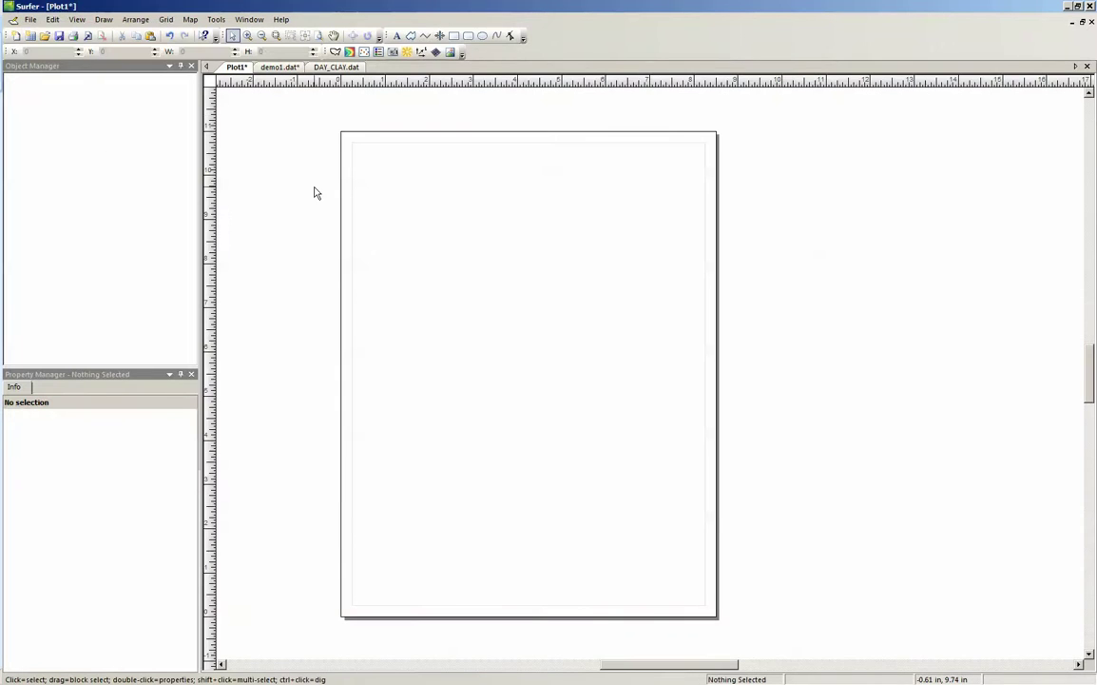
{"action": "left_click", "coordinate": [29, 36]}
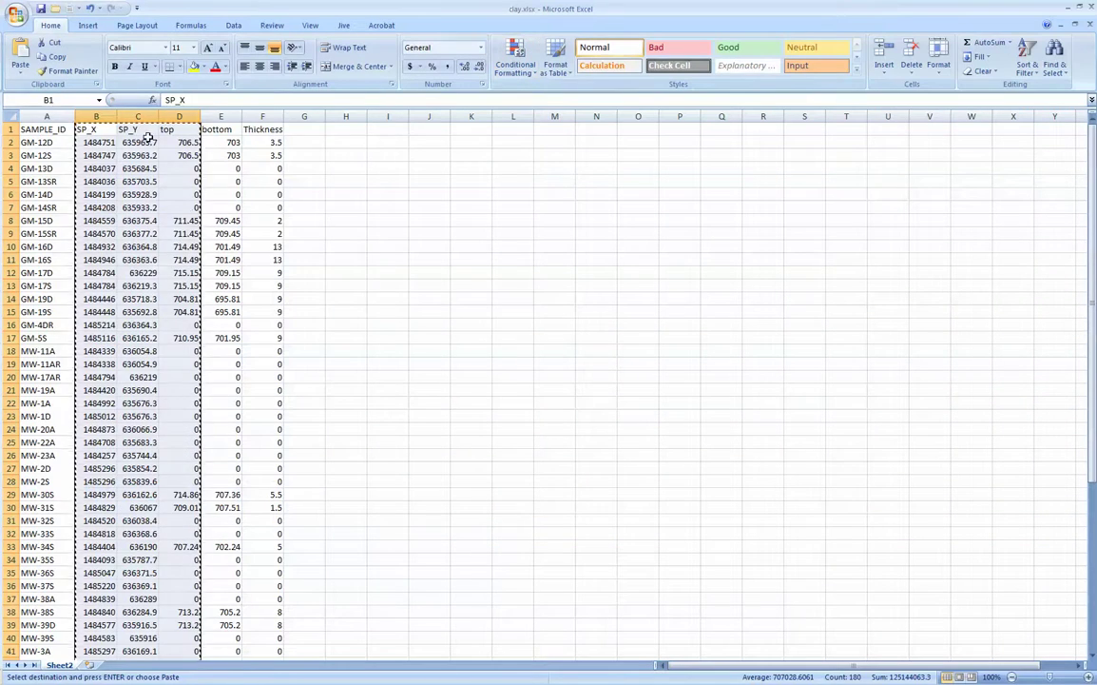
Step: Copy the clay table A1:F60 (SAMPLE_ID through Thickness) in Excel and return to Surfer
{"action": "left_click_drag", "start_coordinate": [44, 128], "coordinate": [275, 639]}
{"action": "right_click", "coordinate": [234, 516]}
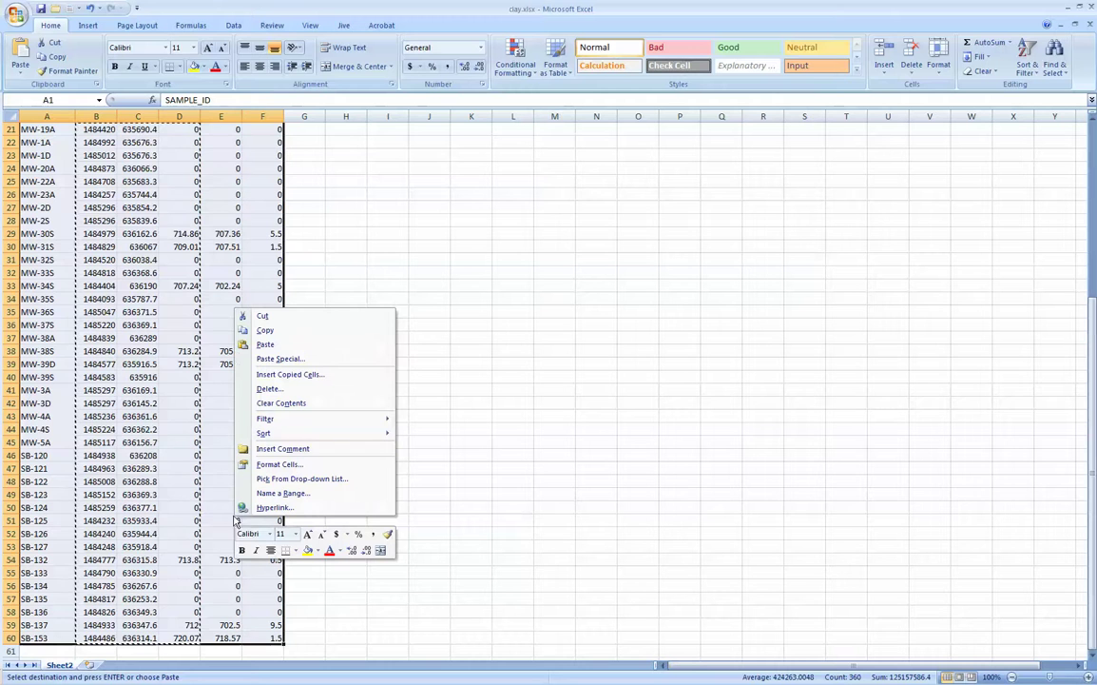
{"action": "left_click", "coordinate": [292, 331]}
{"action": "scroll", "coordinate": [292, 331], "scroll_direction": "up", "scroll_amount": 7}
{"action": "key", "text": "alt+Tab"}
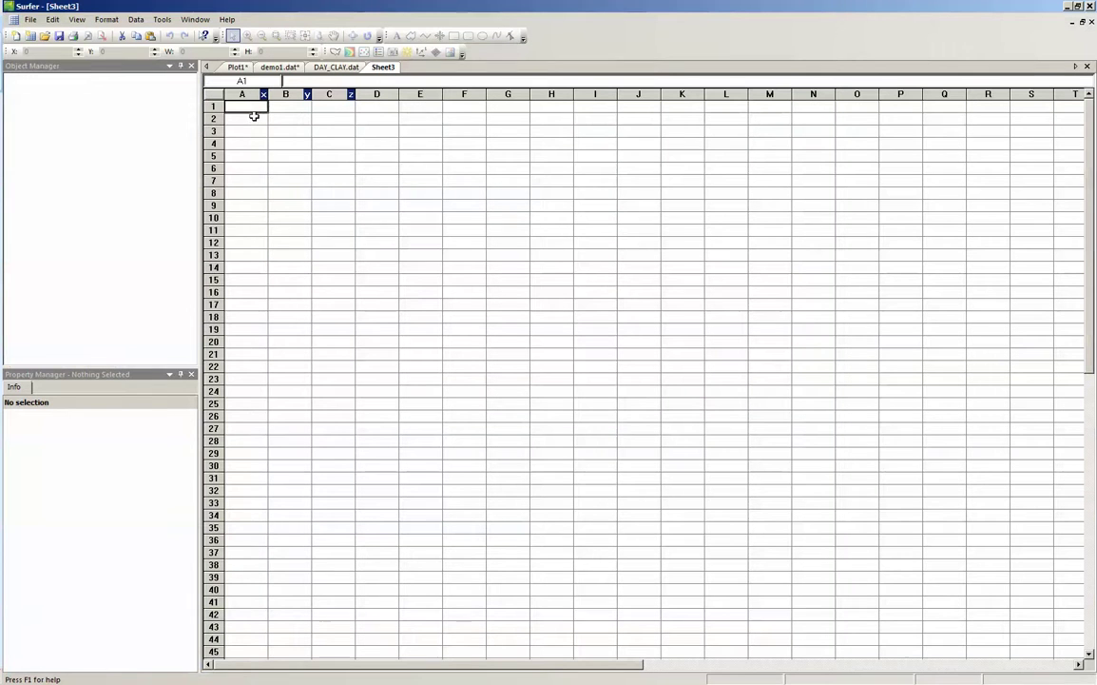
Step: Paste the clay table into Sheet3 at A1 and select header row 1
{"action": "right_click", "coordinate": [245, 105]}
{"action": "left_click", "coordinate": [256, 141]}
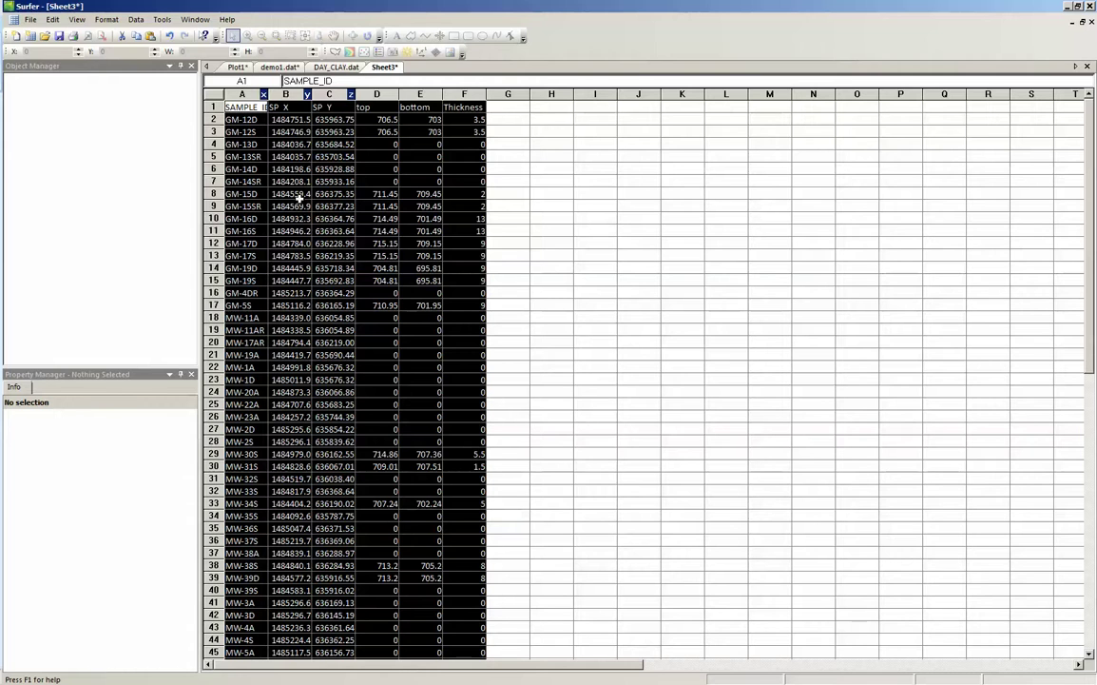
{"action": "left_click", "coordinate": [296, 178]}
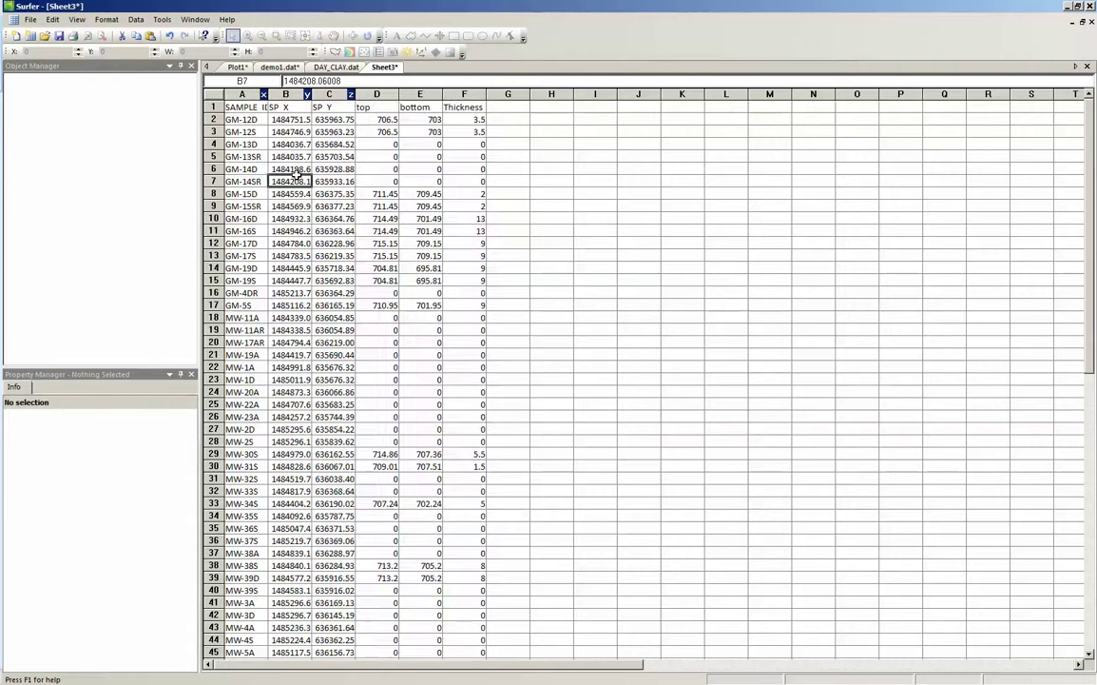
{"action": "left_click", "coordinate": [213, 110]}
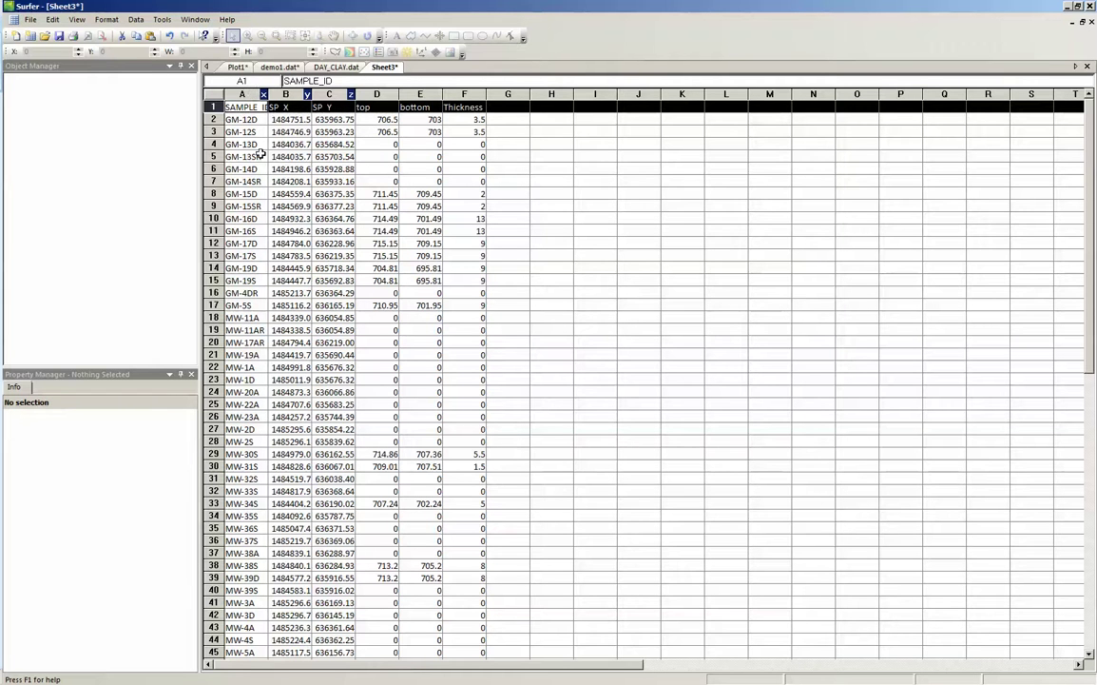
Step: Assign Column B (SP_X) as X, Column C (SP_Y) as Y, and Column D (top) as Z
{"action": "left_click", "coordinate": [136, 20]}
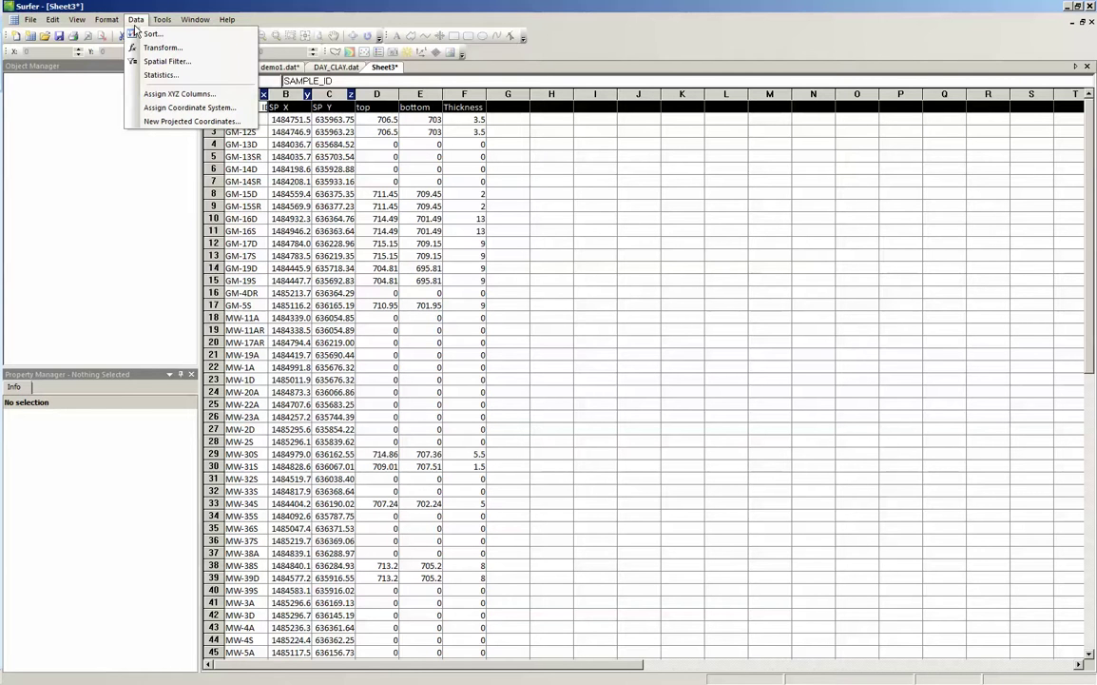
{"action": "left_click", "coordinate": [156, 94]}
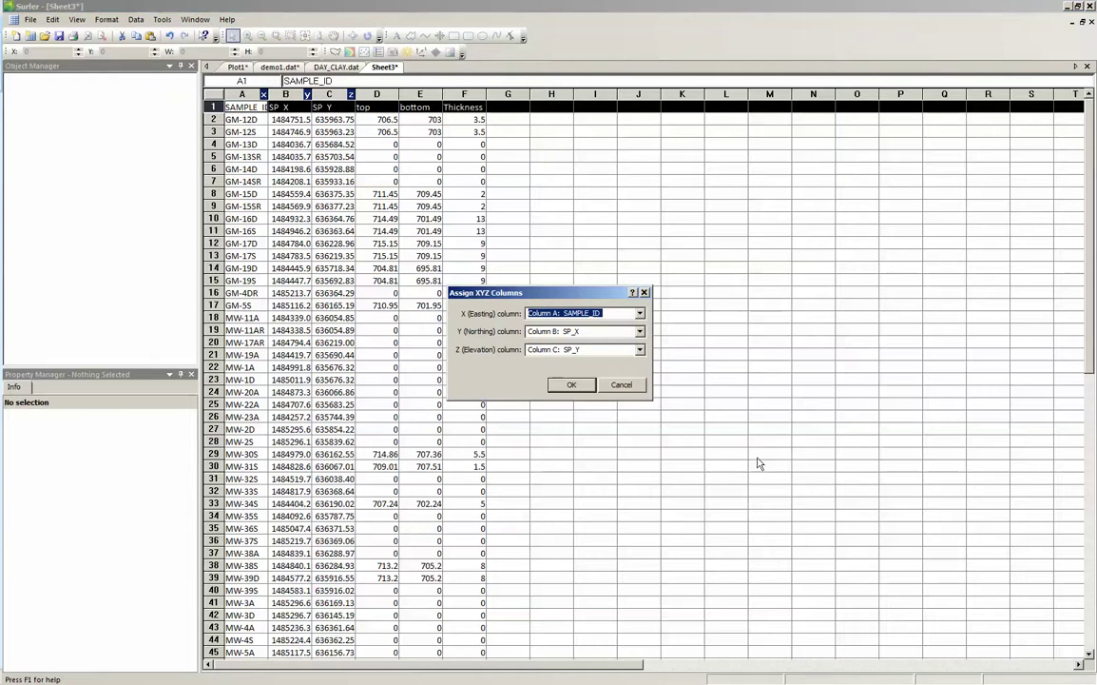
{"action": "left_click", "coordinate": [640, 313]}
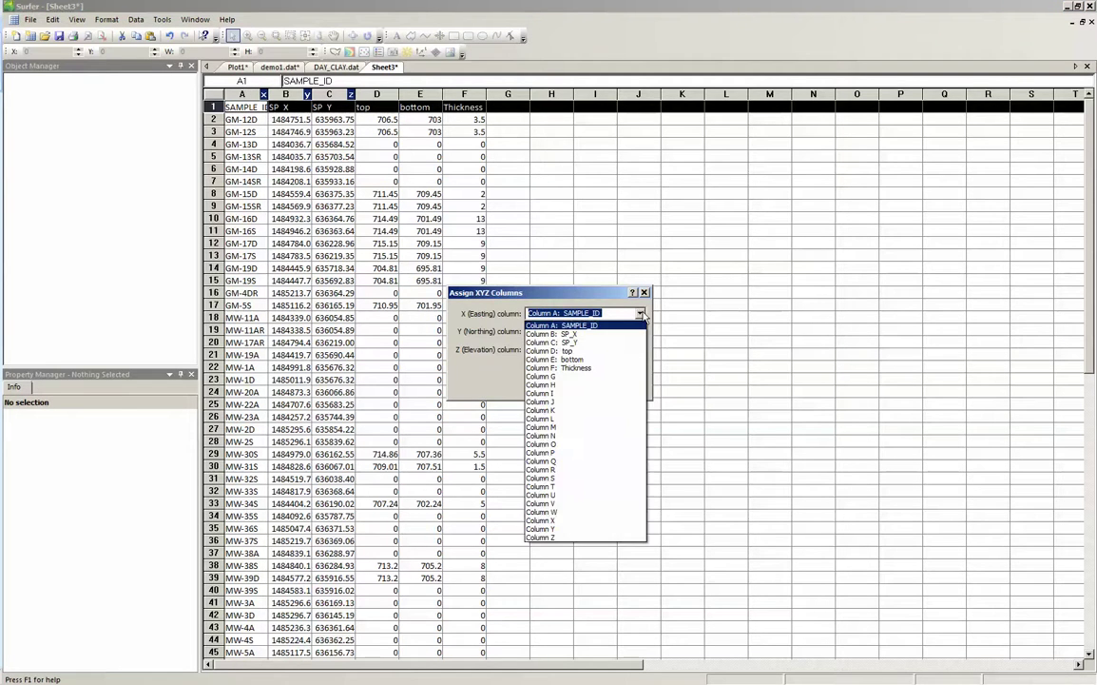
{"action": "left_click", "coordinate": [642, 333]}
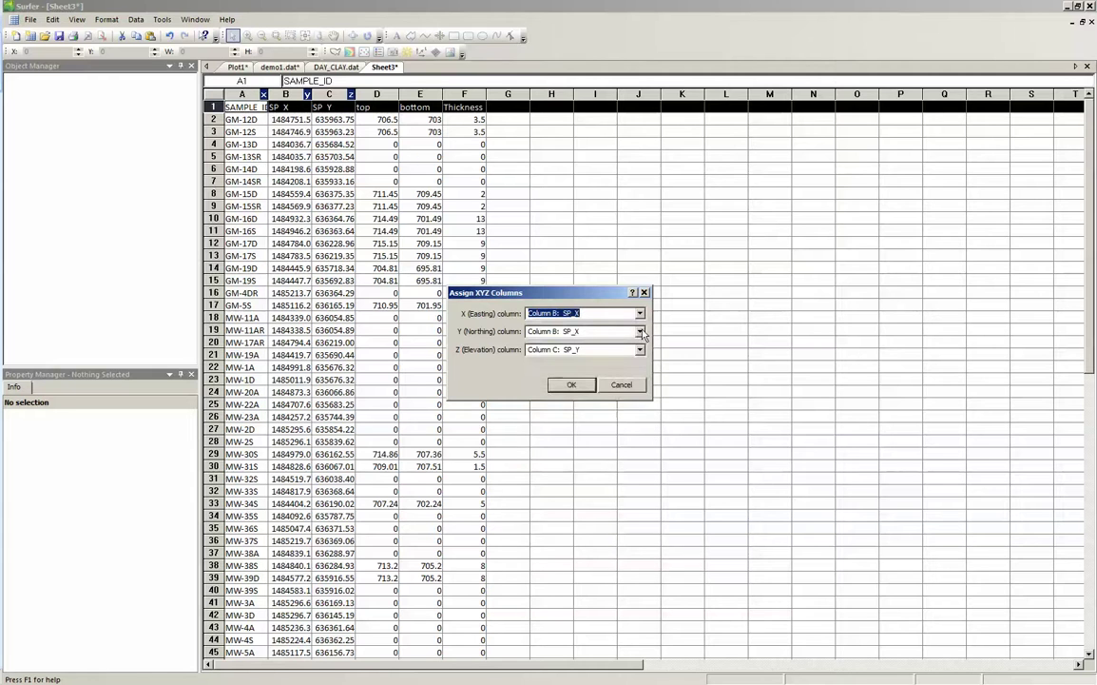
{"action": "left_click", "coordinate": [640, 331]}
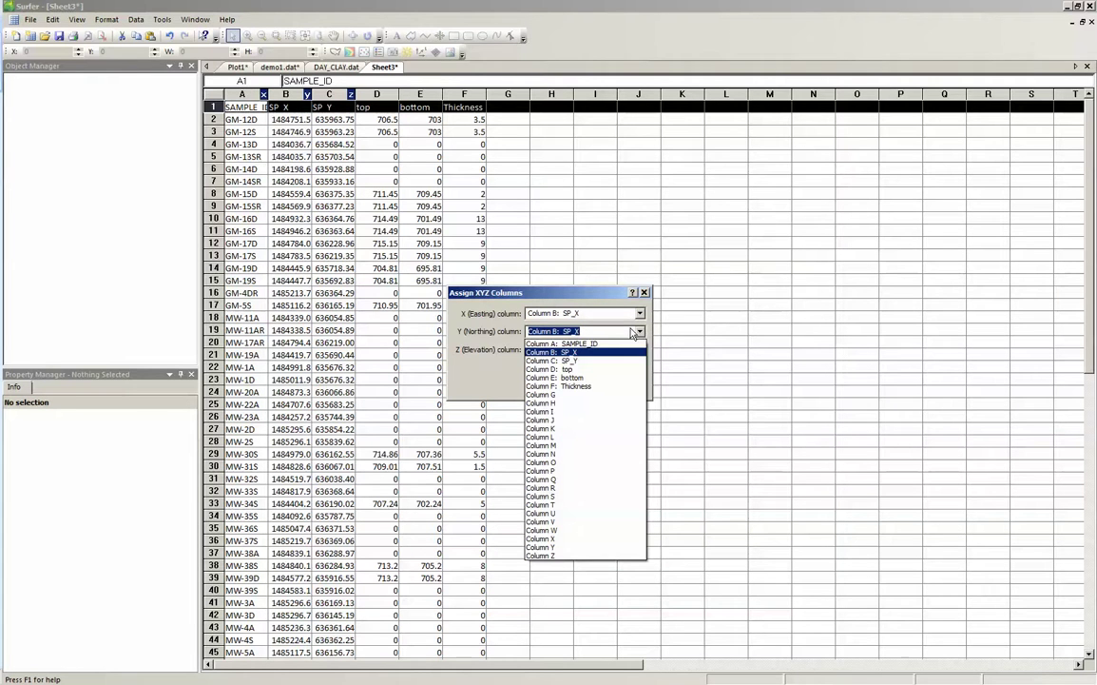
{"action": "left_click", "coordinate": [559, 361]}
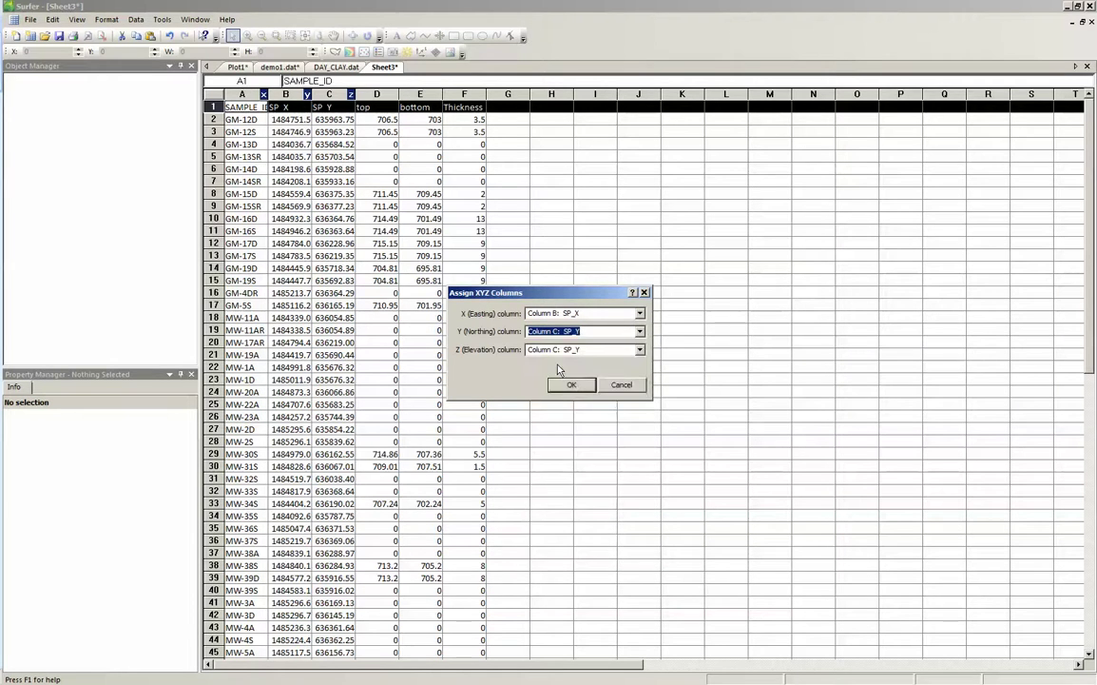
{"action": "left_click", "coordinate": [640, 349]}
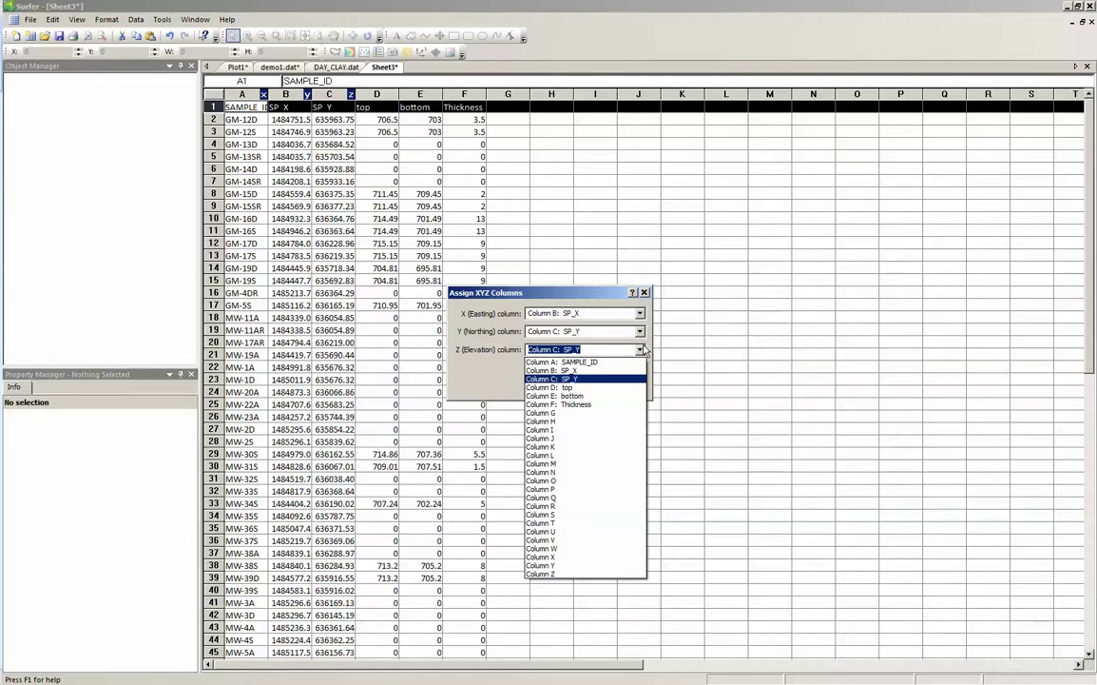
{"action": "left_click", "coordinate": [565, 387]}
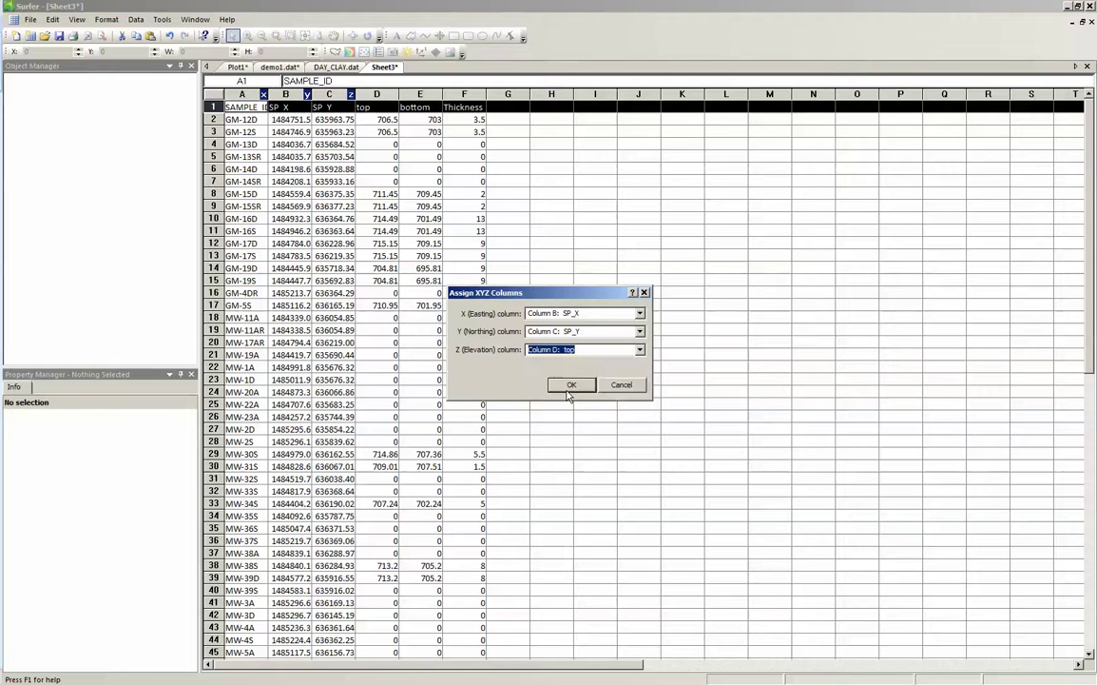
{"action": "left_click", "coordinate": [568, 386]}
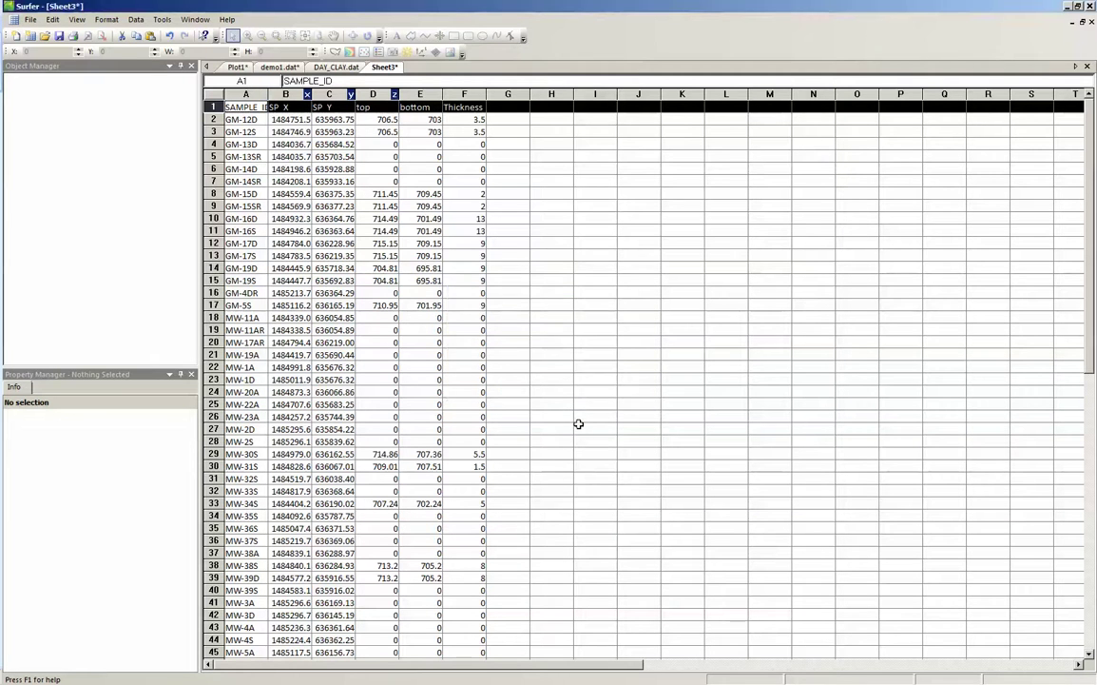
Step: Delete the SAMPLE_ID header row and begin saving Sheet3 as a DAT data file
{"action": "right_click", "coordinate": [215, 113]}
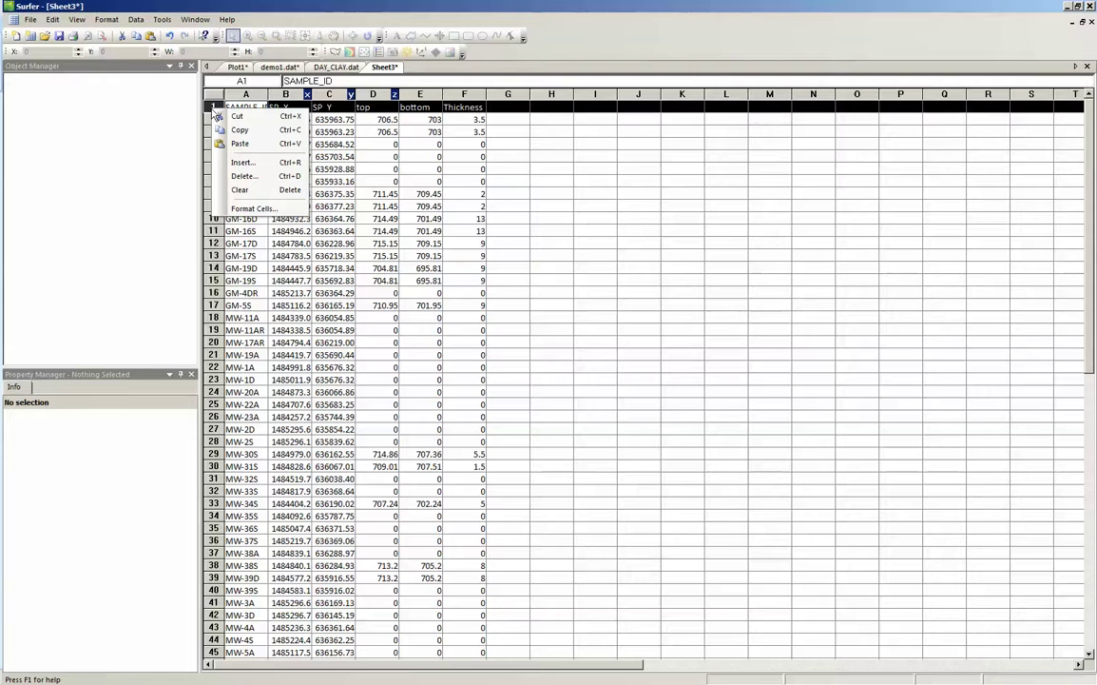
{"action": "left_click", "coordinate": [230, 173]}
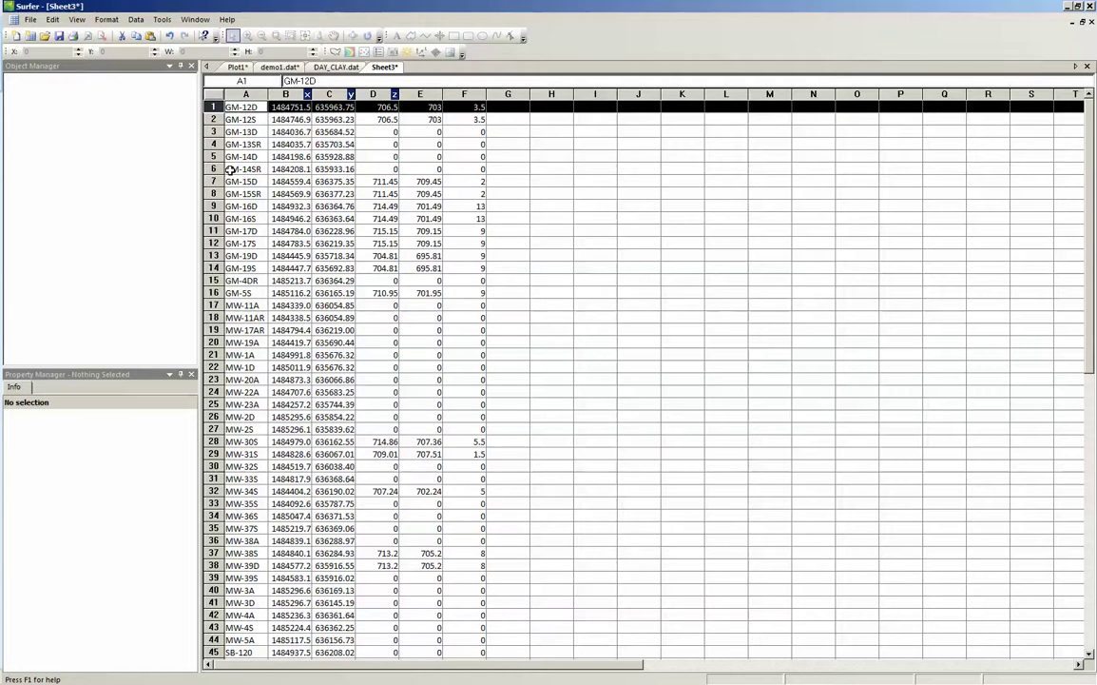
{"action": "right_click", "coordinate": [392, 69]}
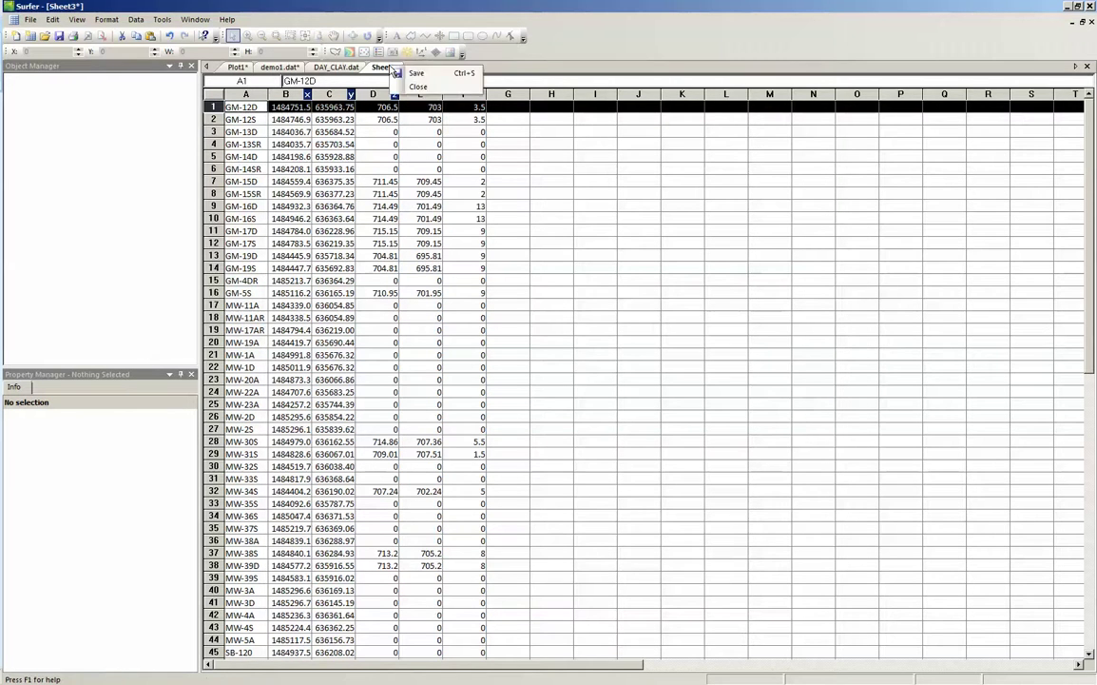
{"action": "left_click", "coordinate": [413, 74]}
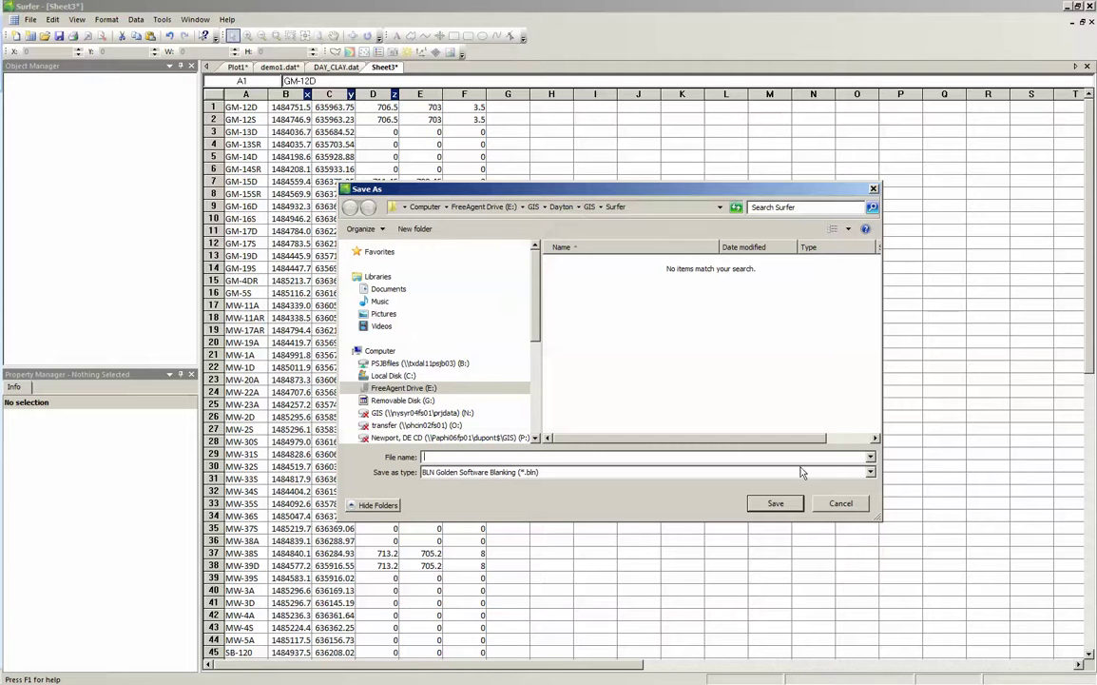
{"action": "left_click", "coordinate": [871, 473]}
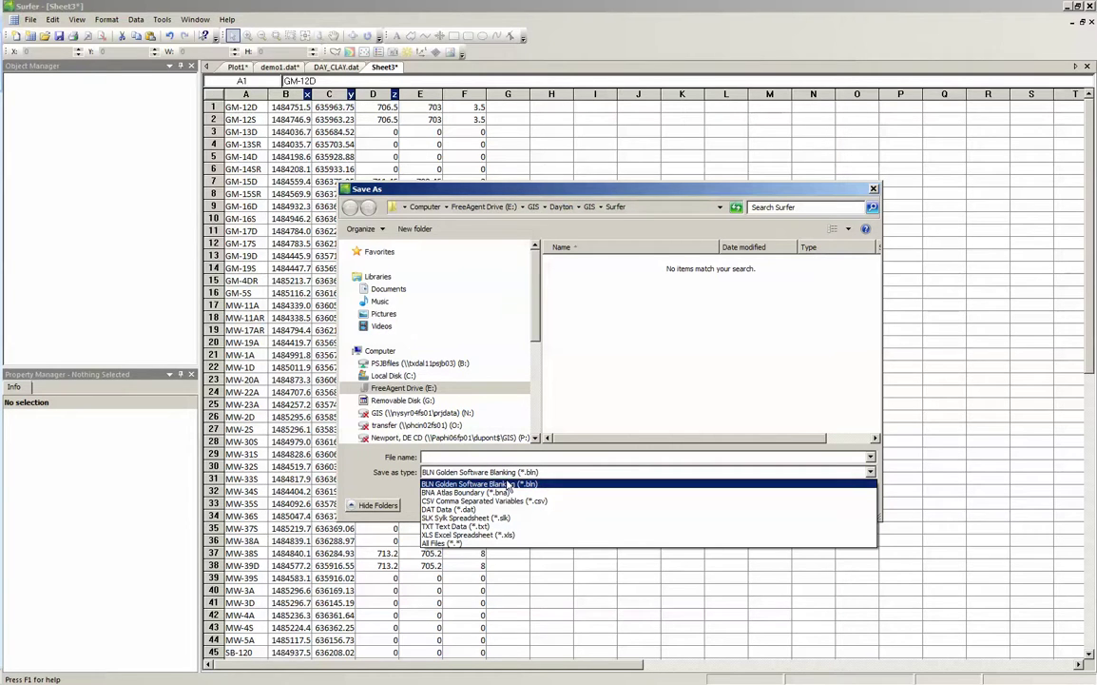
{"action": "left_click", "coordinate": [448, 509]}
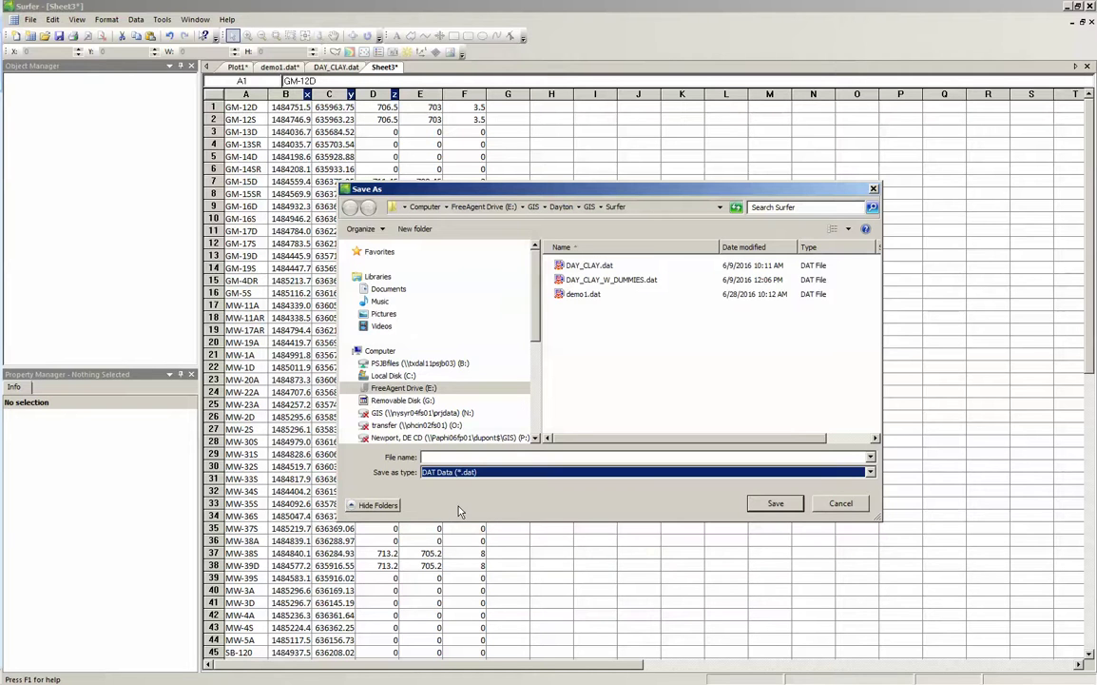
Step: Save the file as demo2.dat, accepting the export options and formatting warning
{"action": "left_click", "coordinate": [583, 294]}
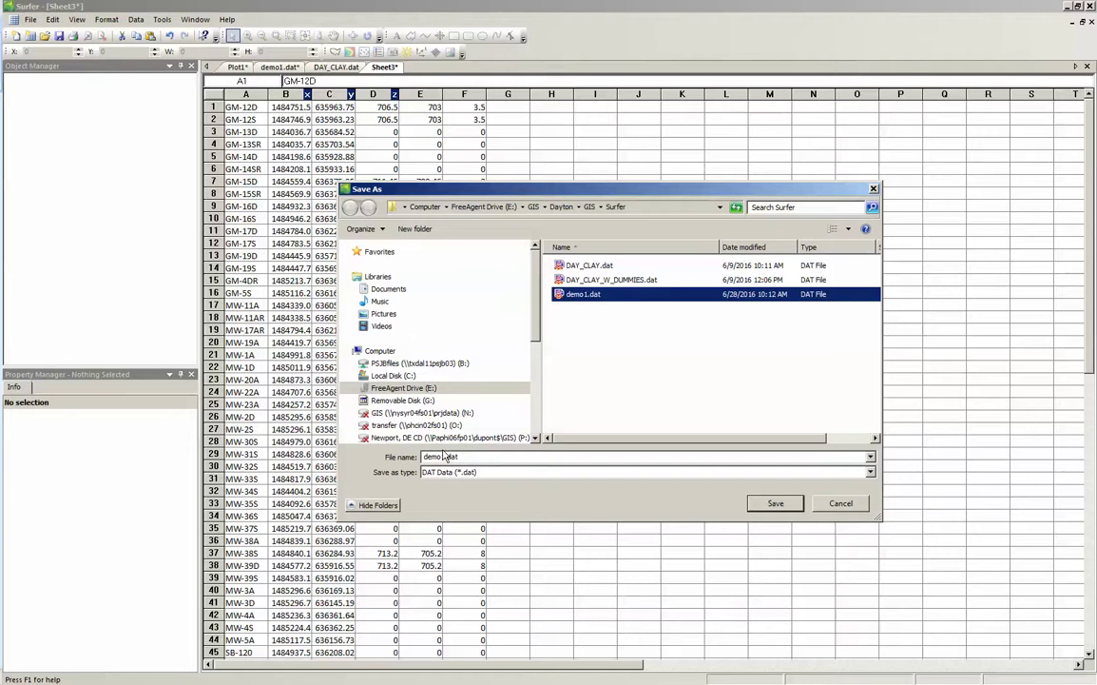
{"action": "double_click", "coordinate": [443, 458]}
{"action": "left_click", "coordinate": [443, 458]}
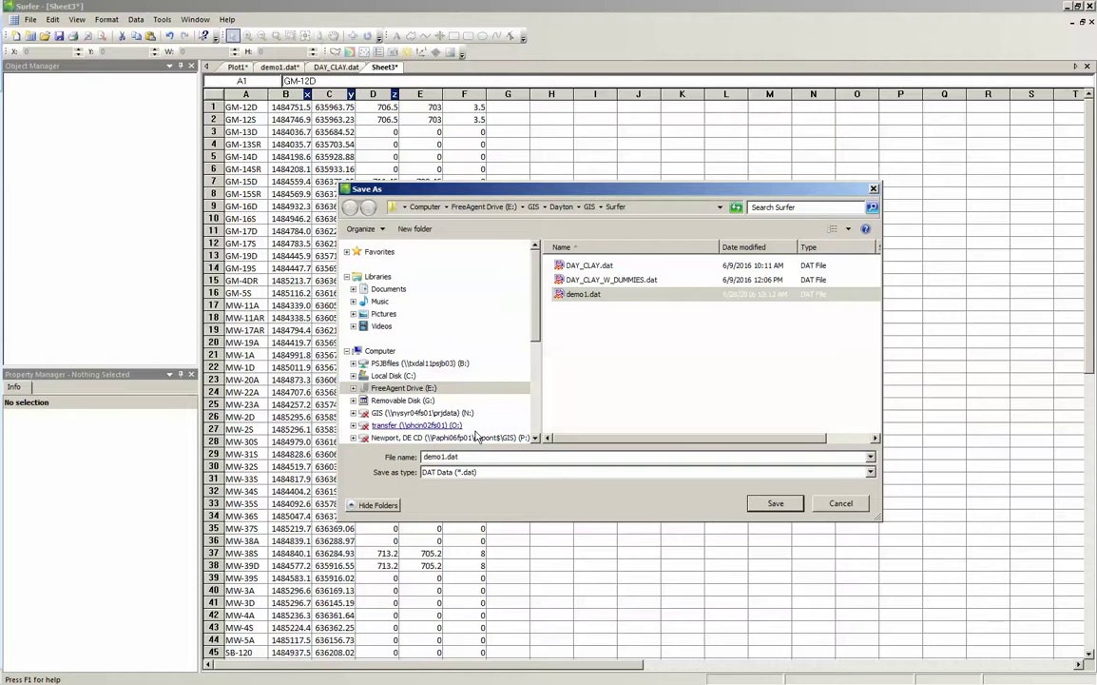
{"action": "key", "text": "BackSpace"}
{"action": "type", "text": "2"}
{"action": "left_click", "coordinate": [776, 503]}
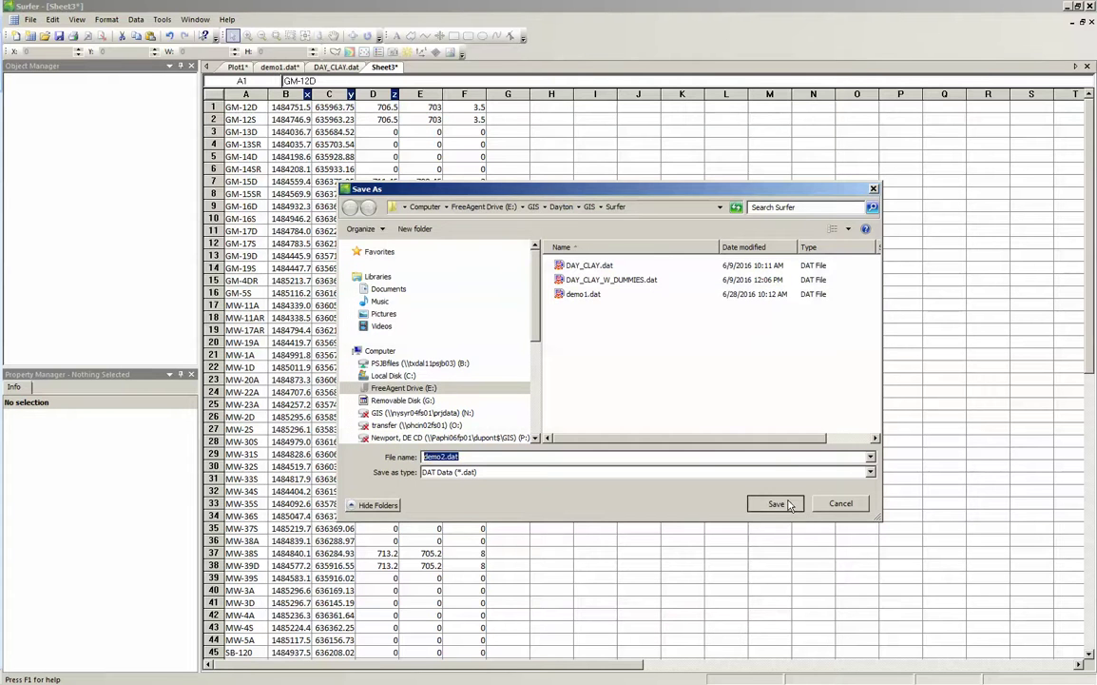
{"action": "left_click", "coordinate": [614, 318]}
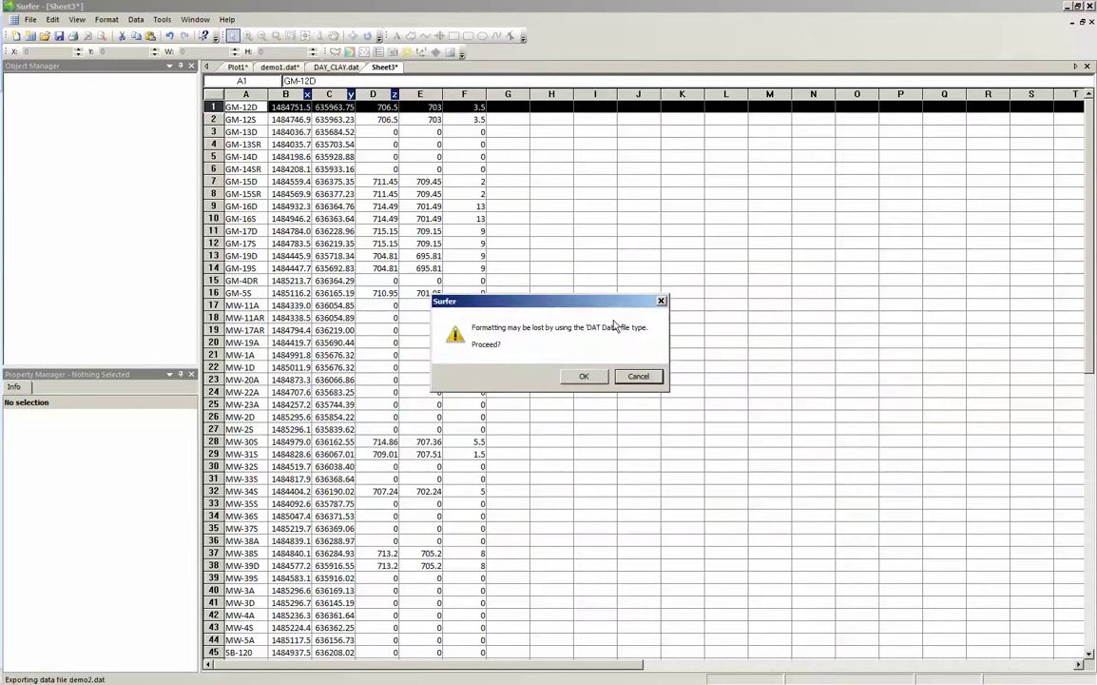
{"action": "left_click", "coordinate": [579, 377]}
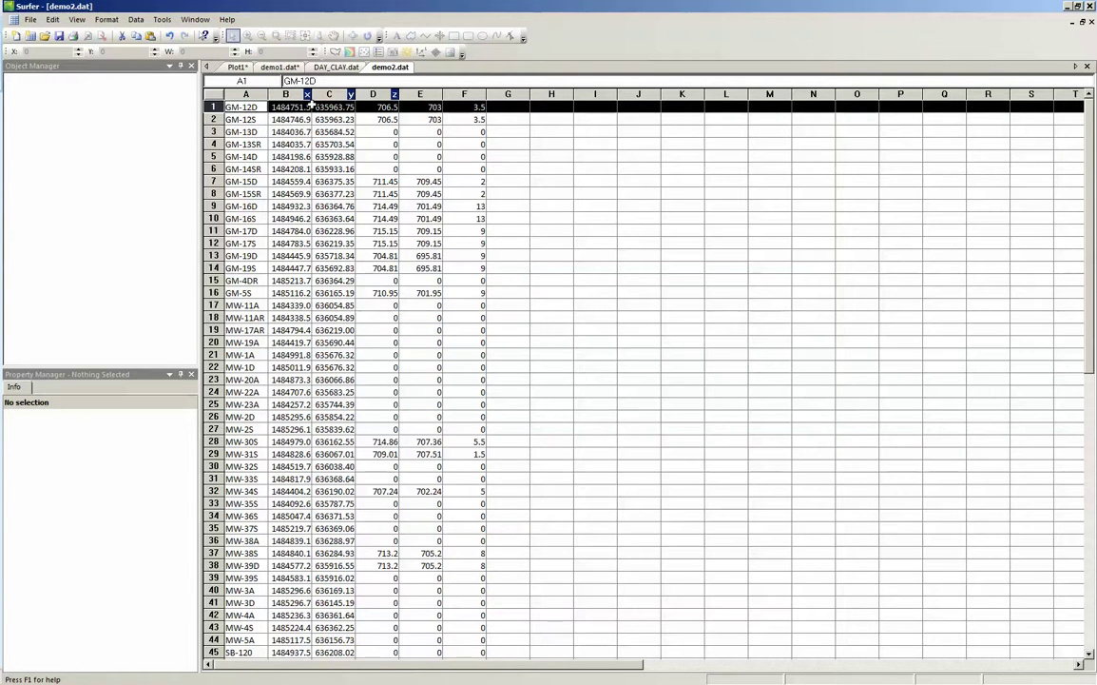
Step: On the Plot1 page, start gridding from the demo2.dat data file
{"action": "left_click", "coordinate": [238, 66]}
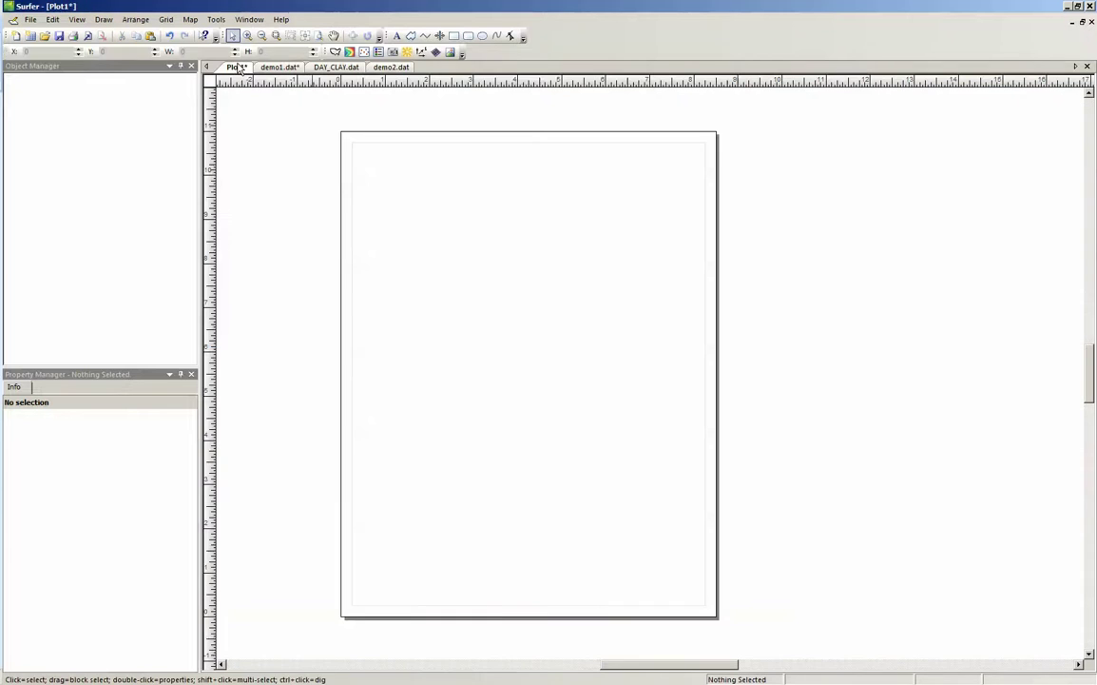
{"action": "left_click", "coordinate": [165, 20]}
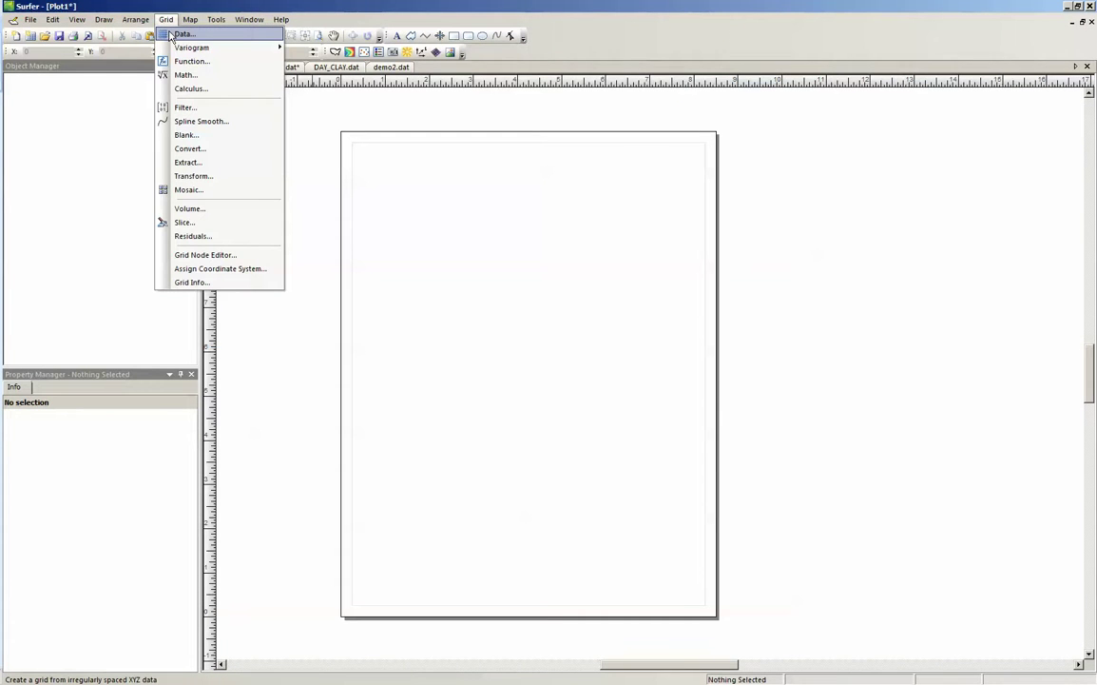
{"action": "left_click", "coordinate": [172, 35]}
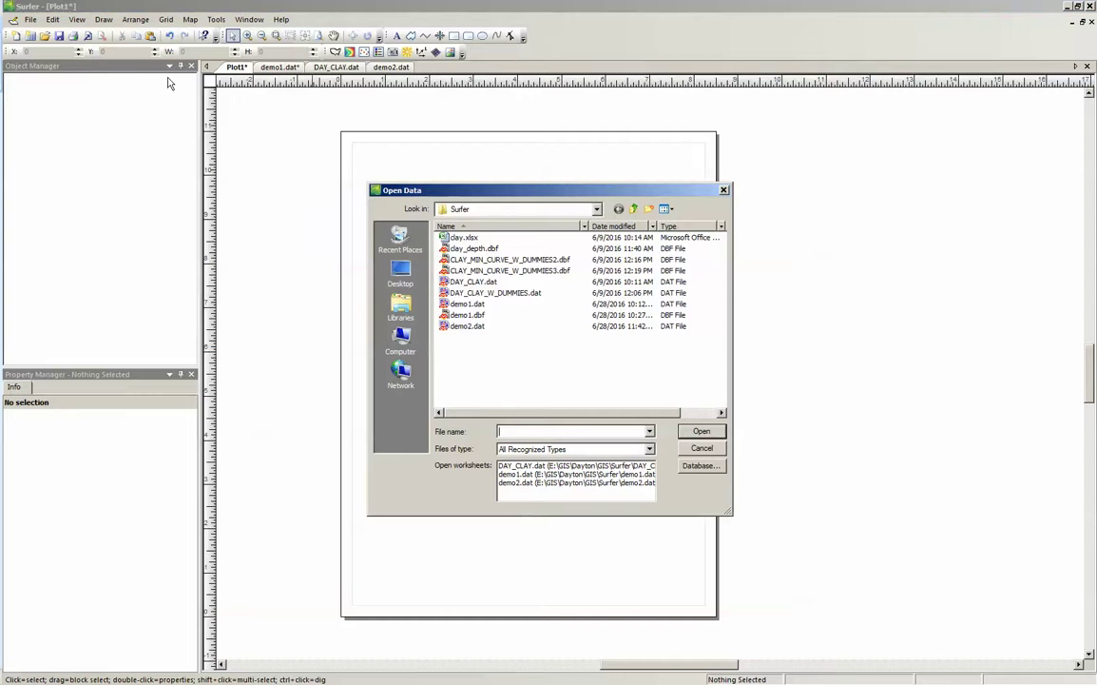
{"action": "left_click", "coordinate": [468, 327]}
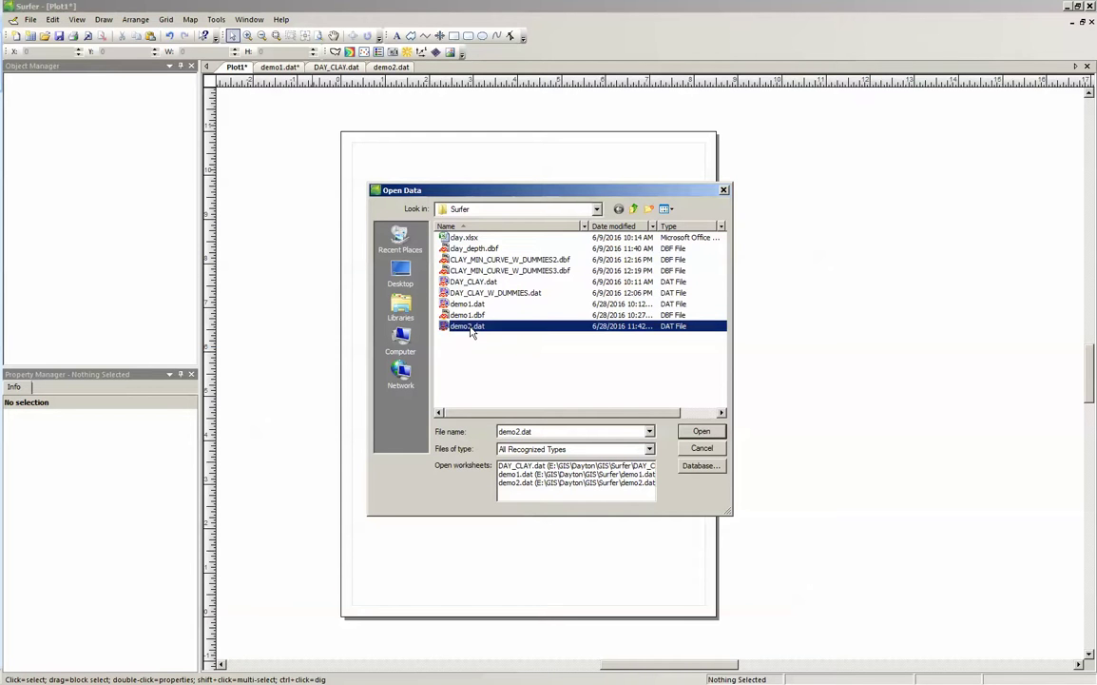
{"action": "left_click", "coordinate": [706, 433]}
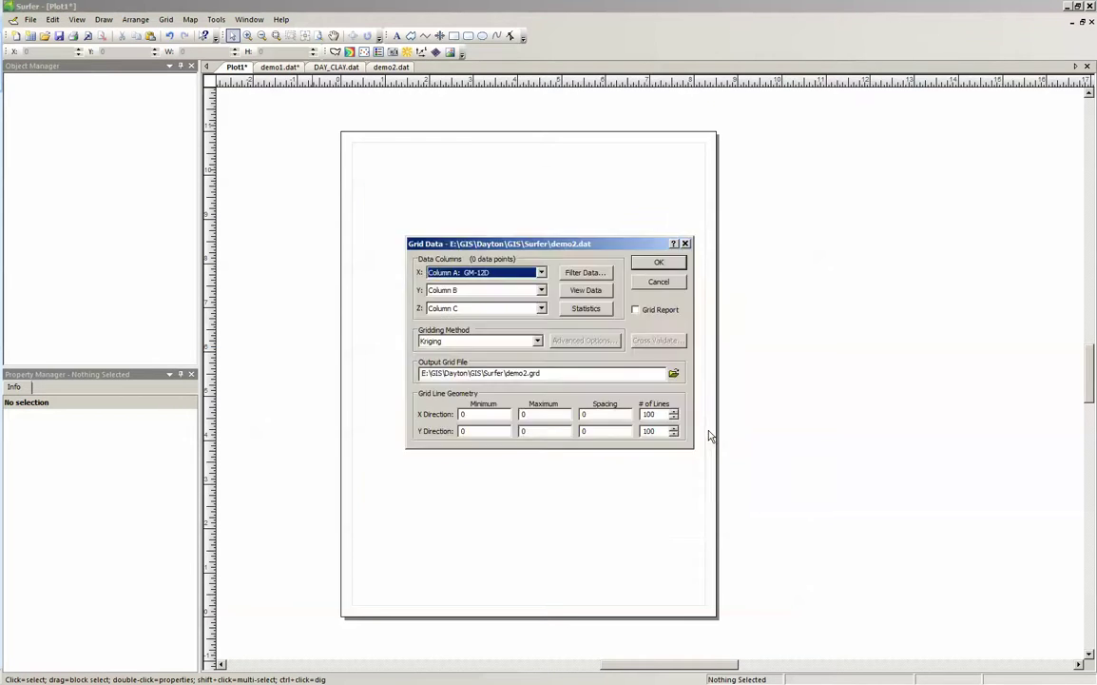
Step: Review the X, Y, Z column choices and enter a data exclusion filter
{"action": "left_click", "coordinate": [541, 273]}
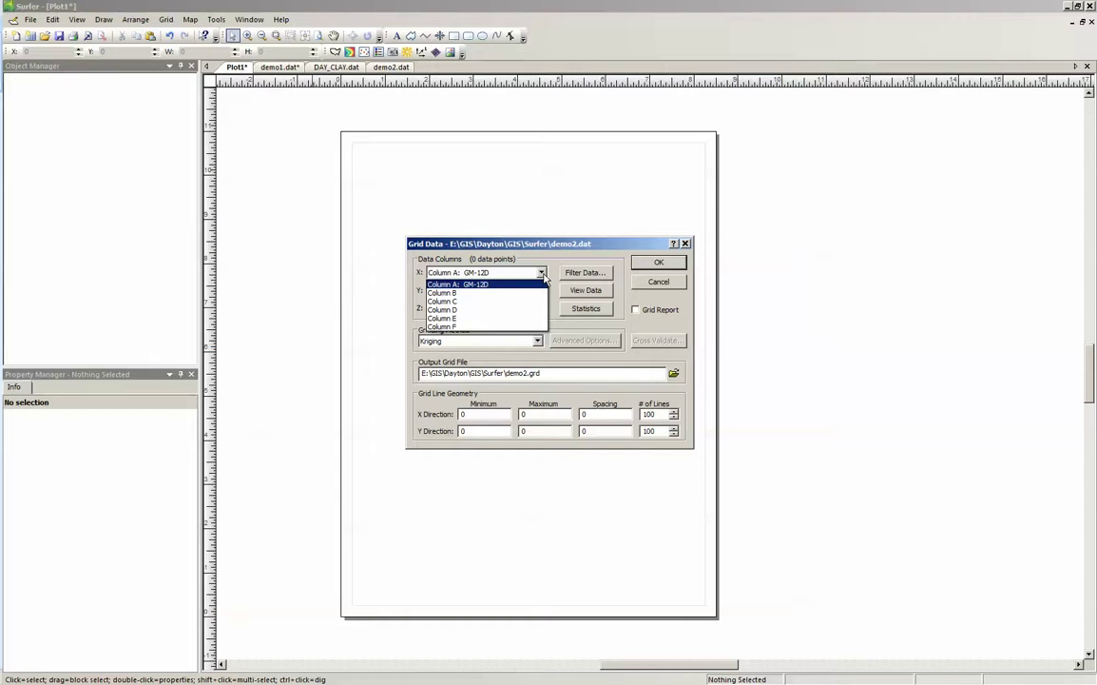
{"action": "left_click", "coordinate": [542, 274]}
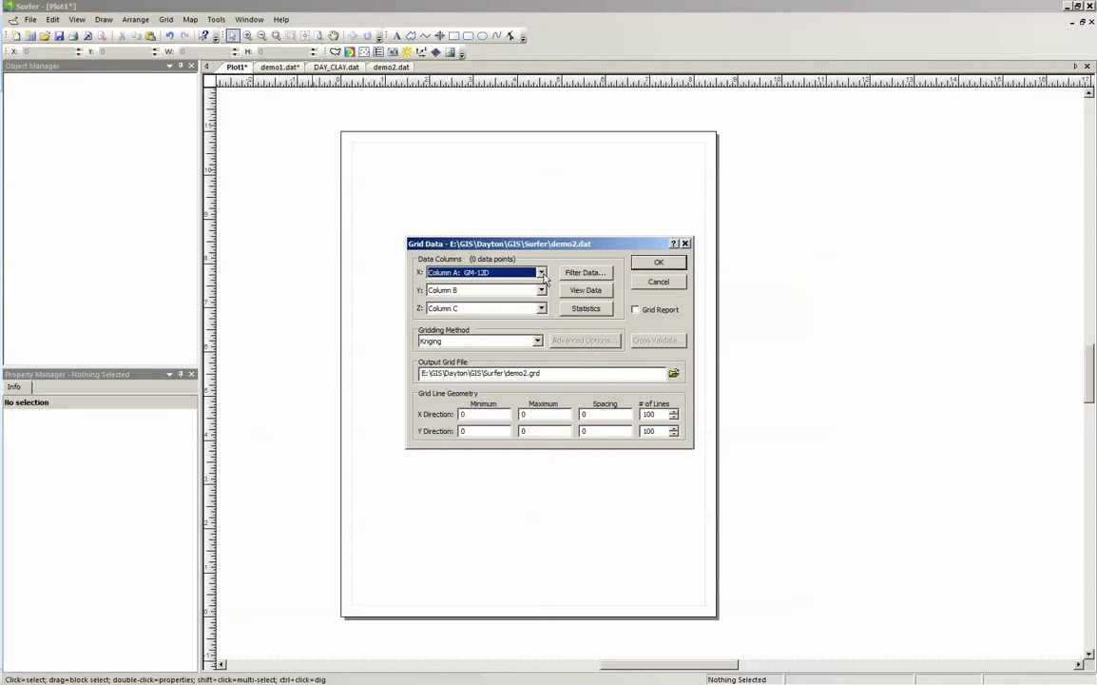
{"action": "left_click", "coordinate": [542, 291]}
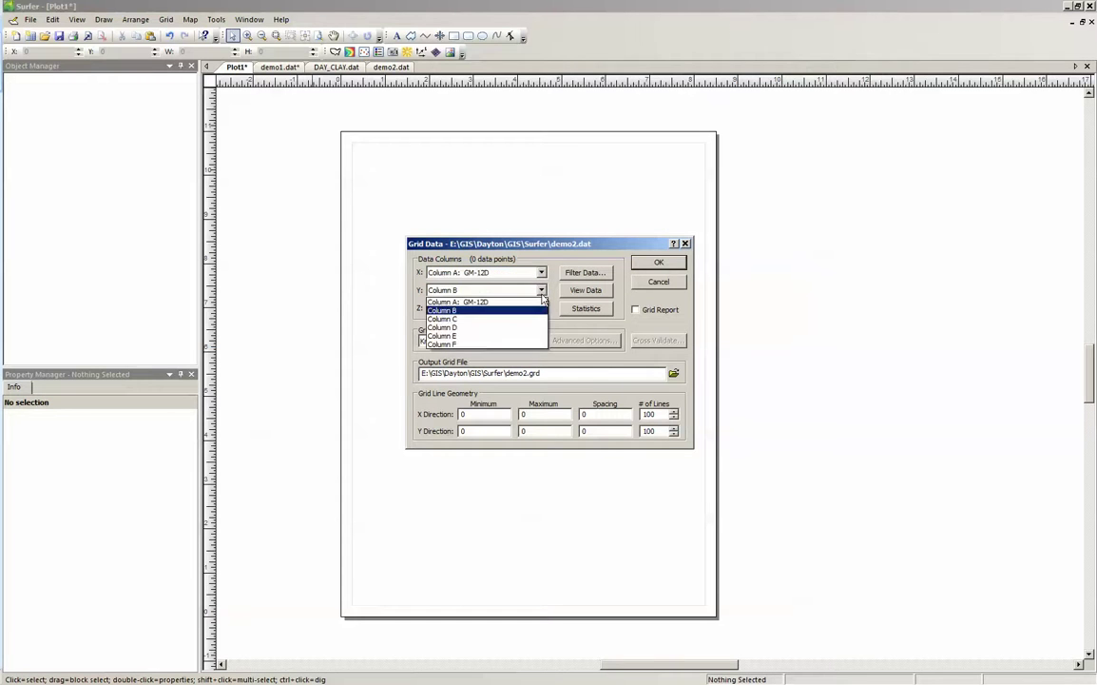
{"action": "left_click", "coordinate": [542, 293]}
{"action": "left_click", "coordinate": [542, 309]}
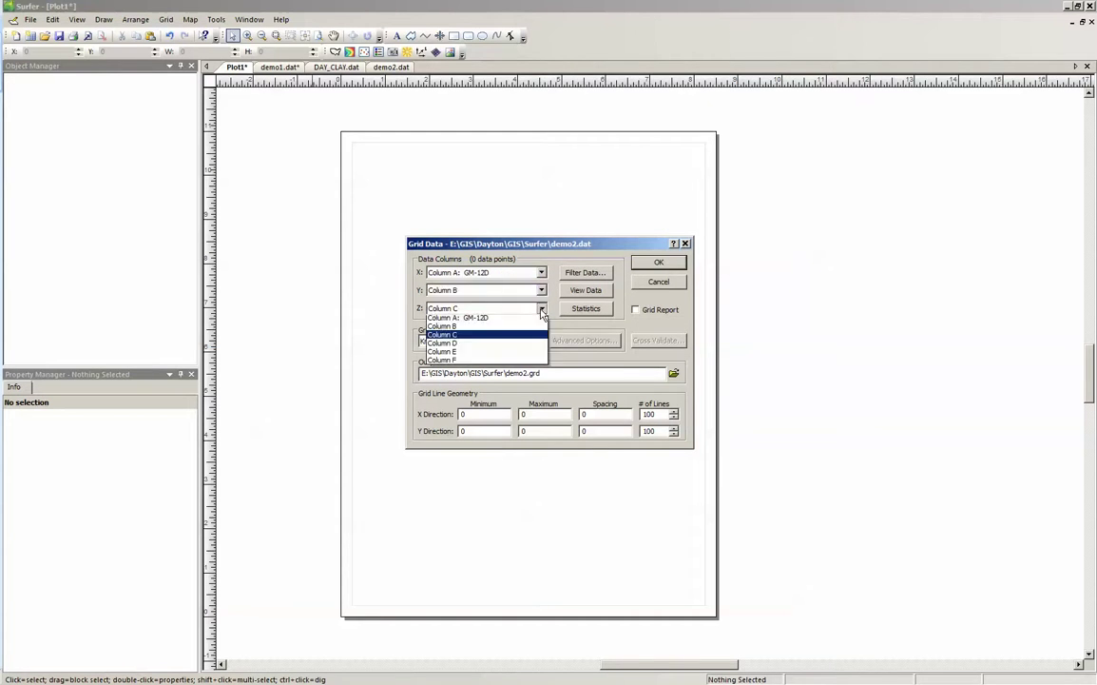
{"action": "left_click", "coordinate": [542, 313]}
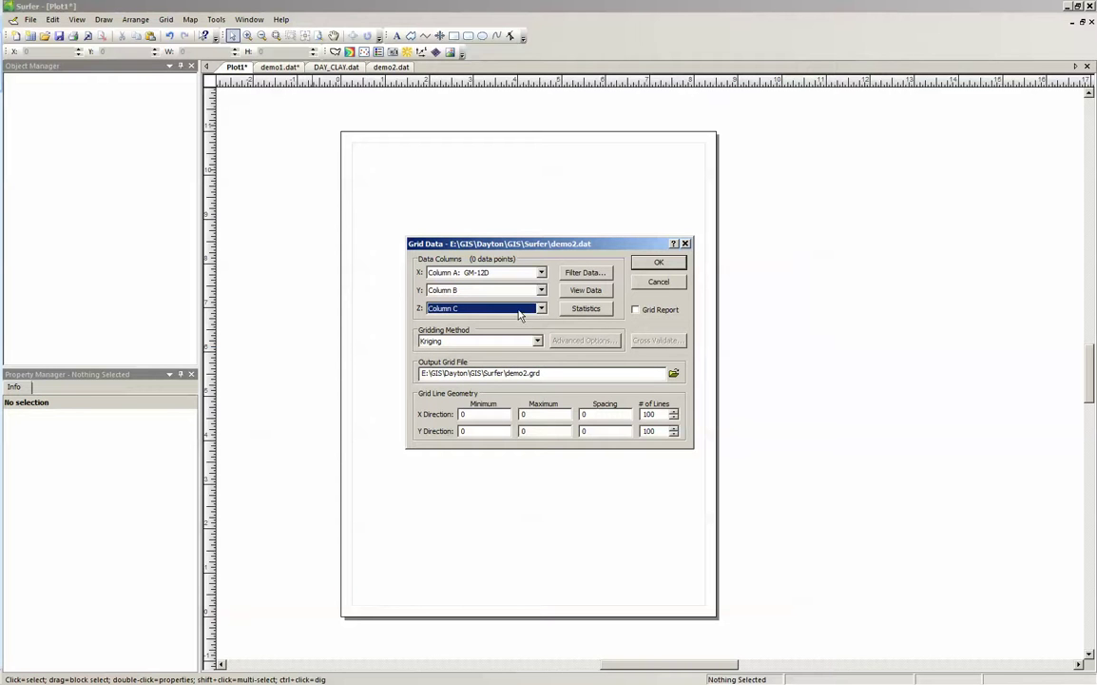
{"action": "left_click", "coordinate": [585, 273]}
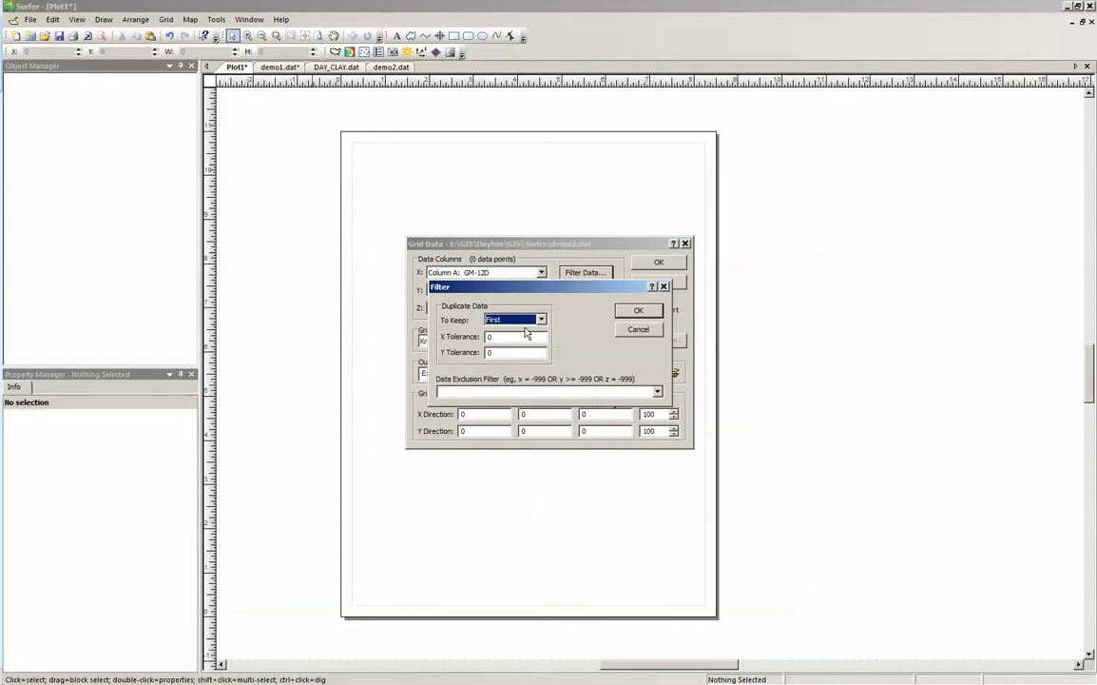
{"action": "left_click", "coordinate": [488, 392]}
{"action": "type", "text": "z=3"}
{"action": "left_click", "coordinate": [639, 315]}
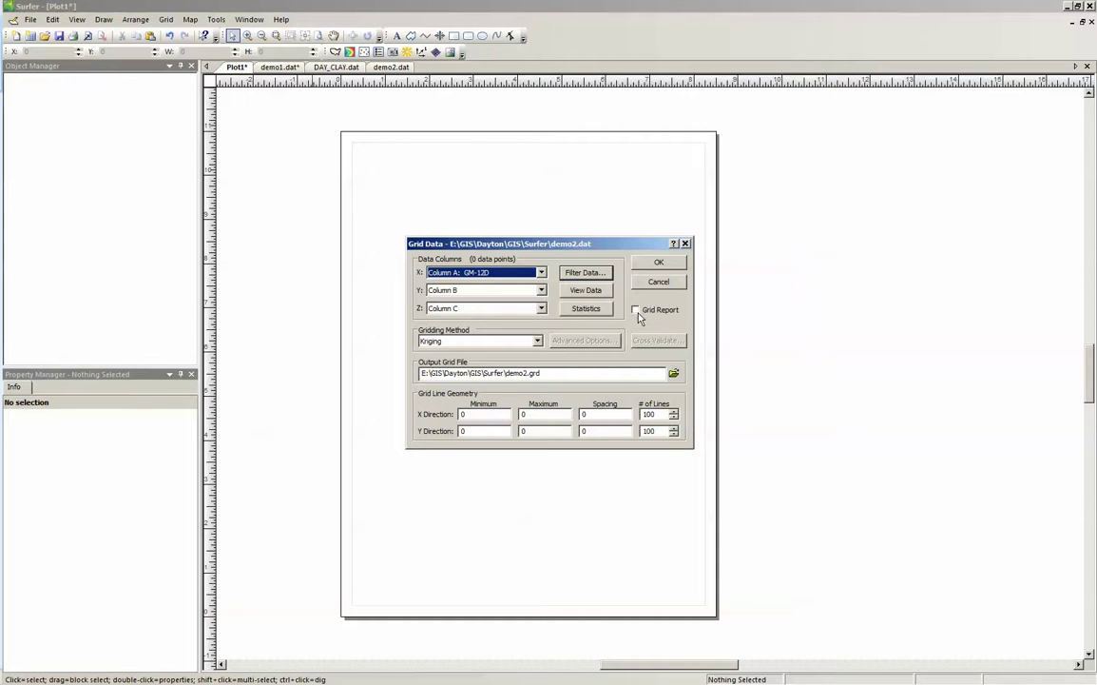
Step: Switch gridding to Minimum Curvature with X, Y, Z from Columns B, C, D
{"action": "left_click", "coordinate": [537, 341]}
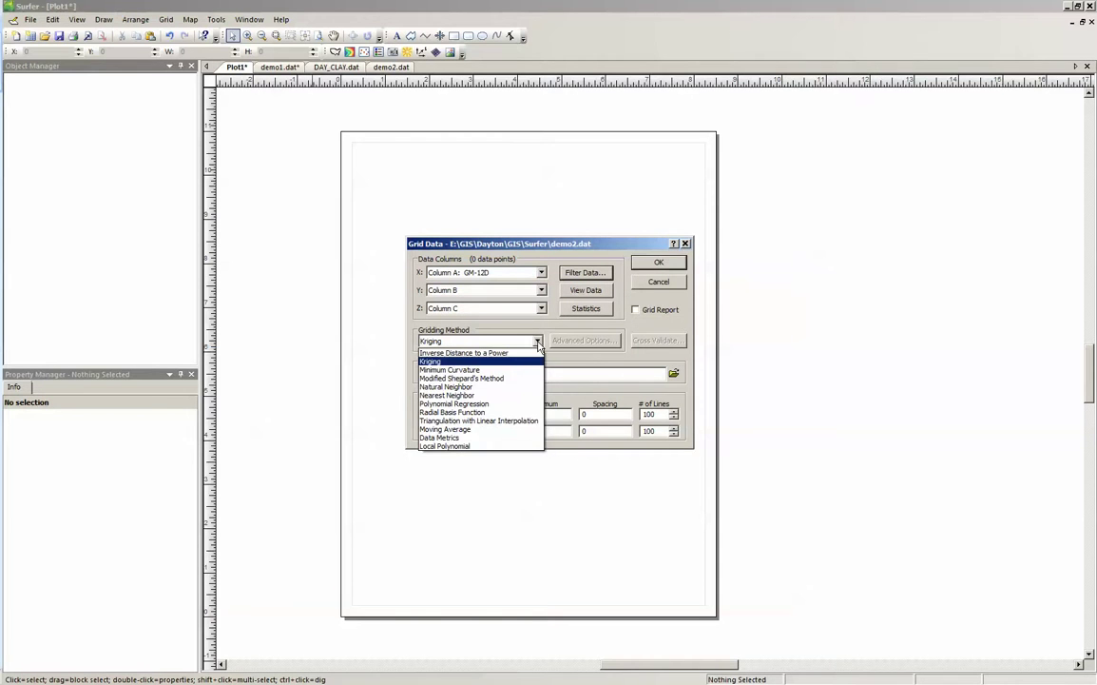
{"action": "left_click", "coordinate": [463, 370]}
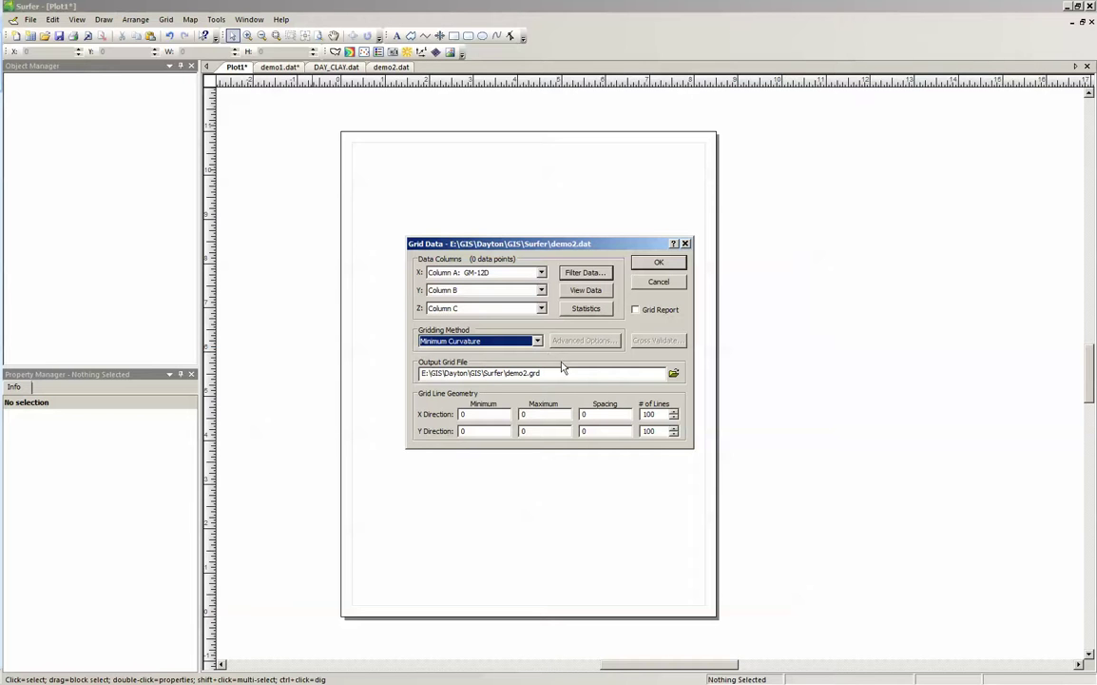
{"action": "left_click", "coordinate": [541, 272]}
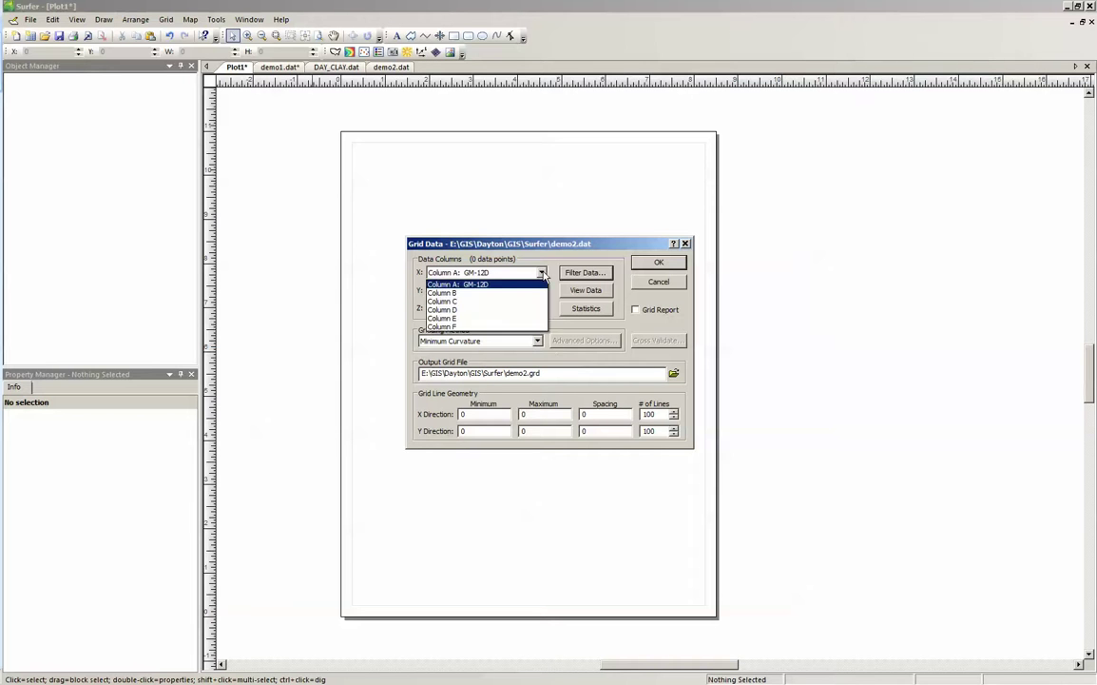
{"action": "left_click", "coordinate": [453, 294]}
{"action": "left_click", "coordinate": [518, 290]}
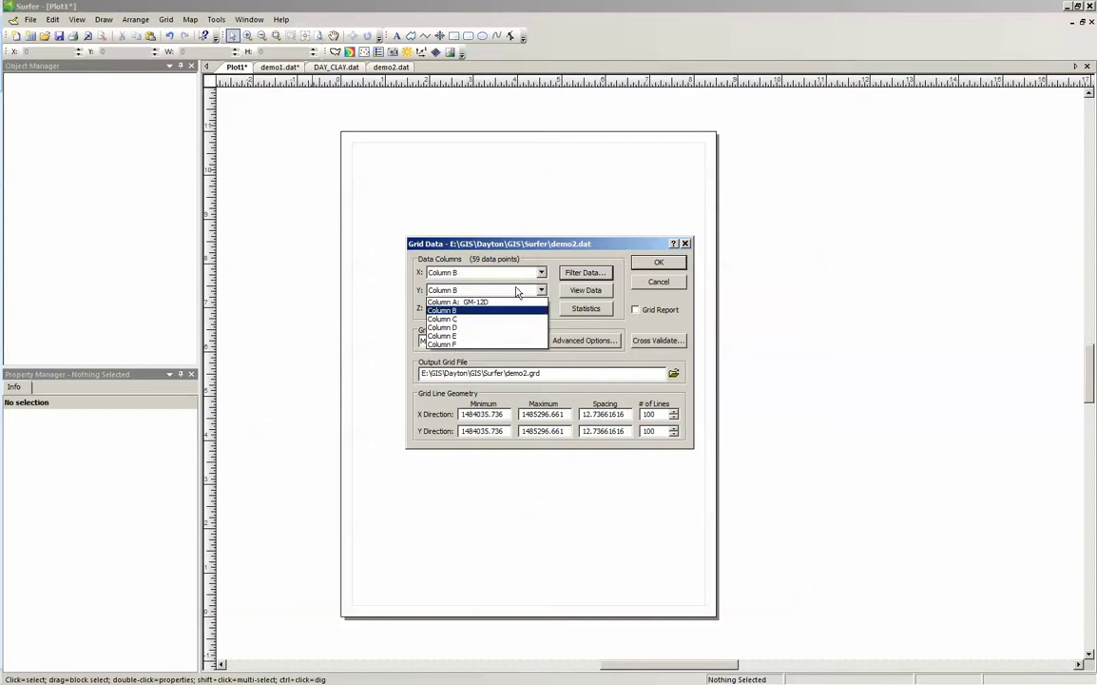
{"action": "left_click", "coordinate": [527, 319]}
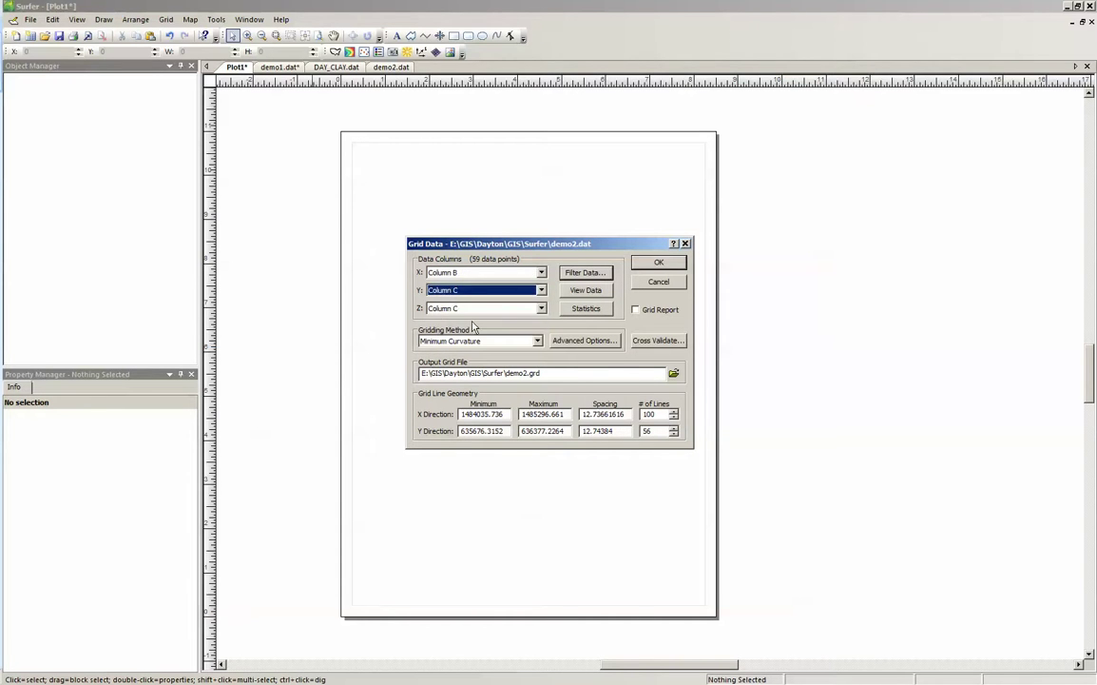
{"action": "left_click", "coordinate": [539, 308]}
{"action": "left_click", "coordinate": [443, 344]}
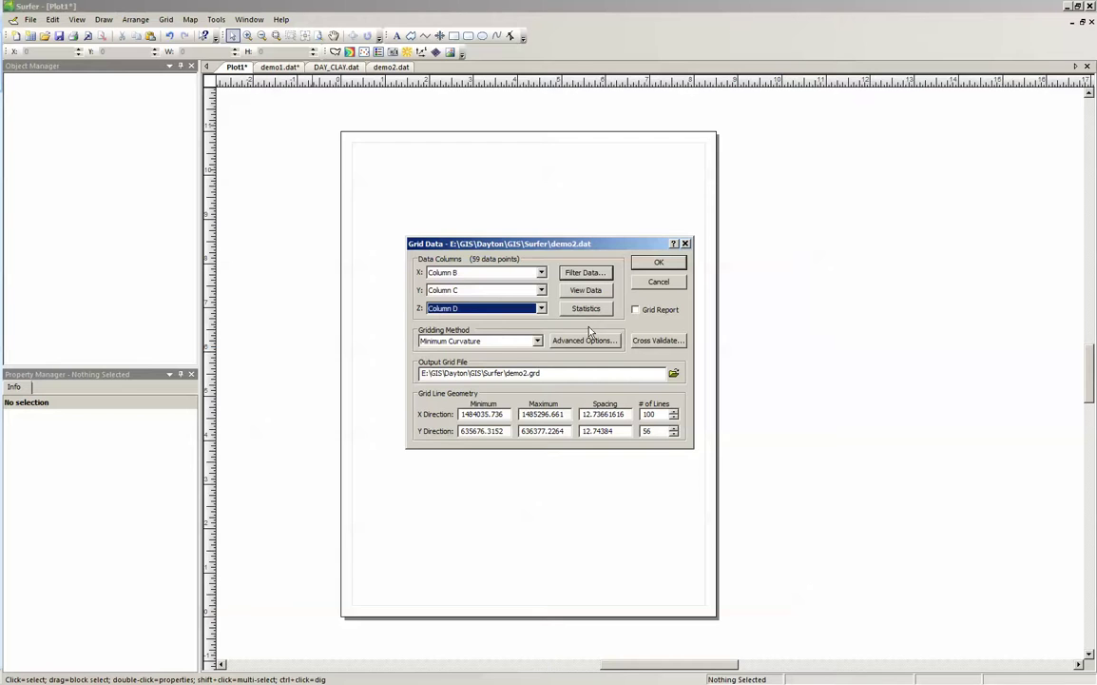
Step: Confirm the z=0 exclusion filter in the Filter Data options
{"action": "left_click", "coordinate": [584, 272]}
{"action": "left_click", "coordinate": [467, 390]}
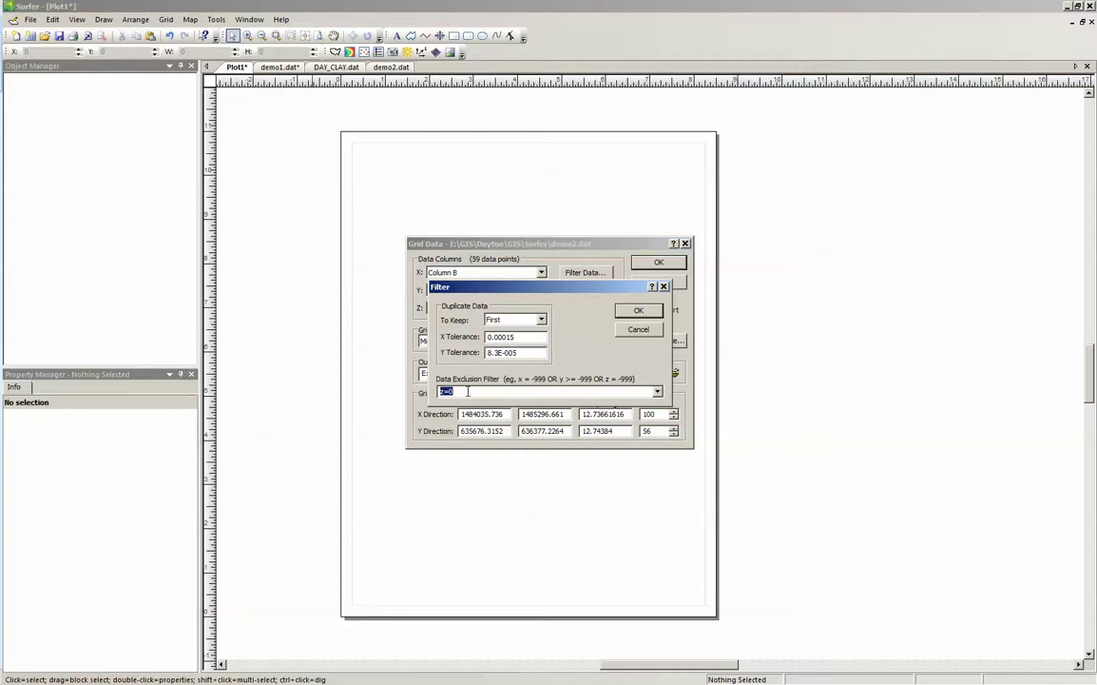
{"action": "left_click", "coordinate": [652, 315]}
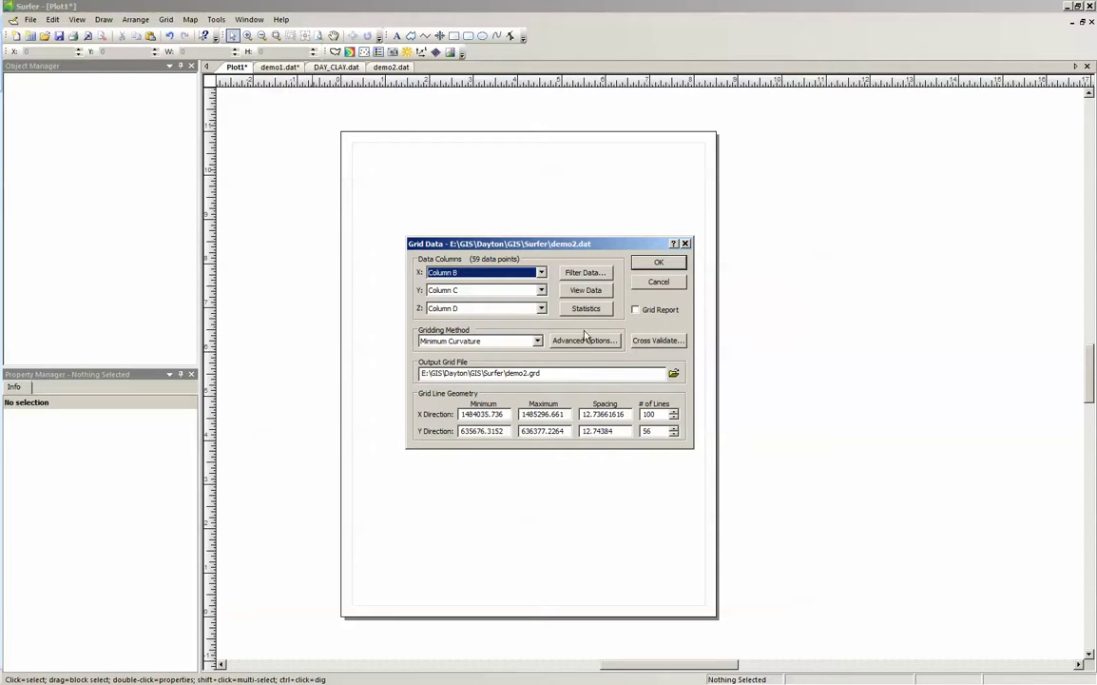
Step: Enable the grid report and review the Minimum Curvature advanced options without changes
{"action": "left_click", "coordinate": [636, 310]}
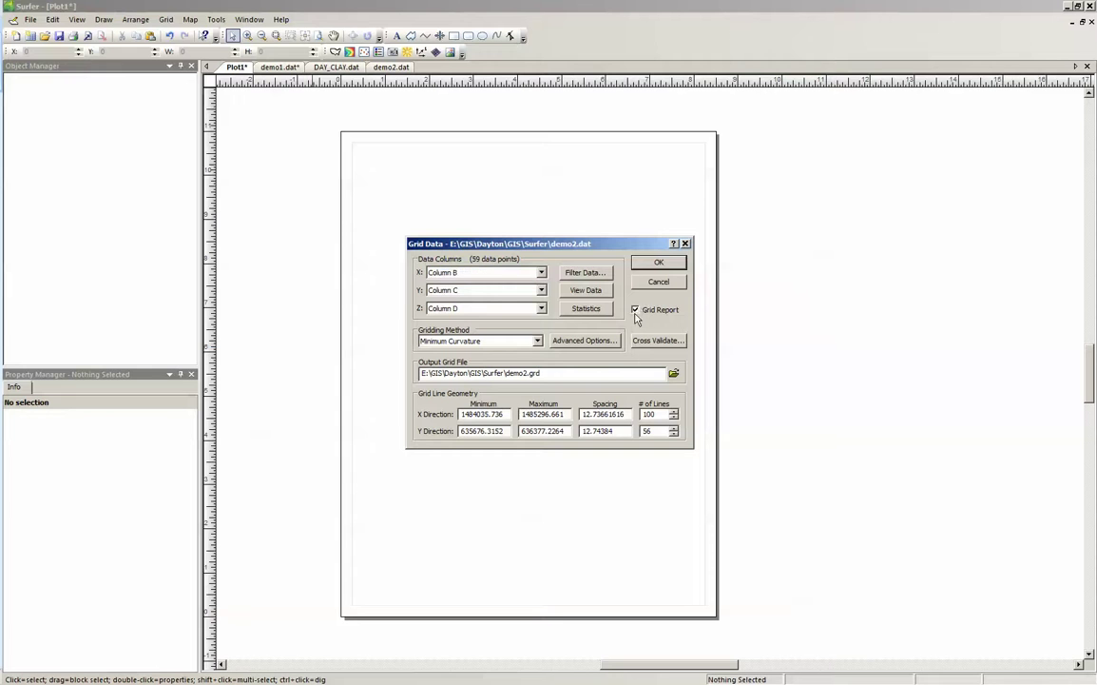
{"action": "left_click", "coordinate": [582, 340]}
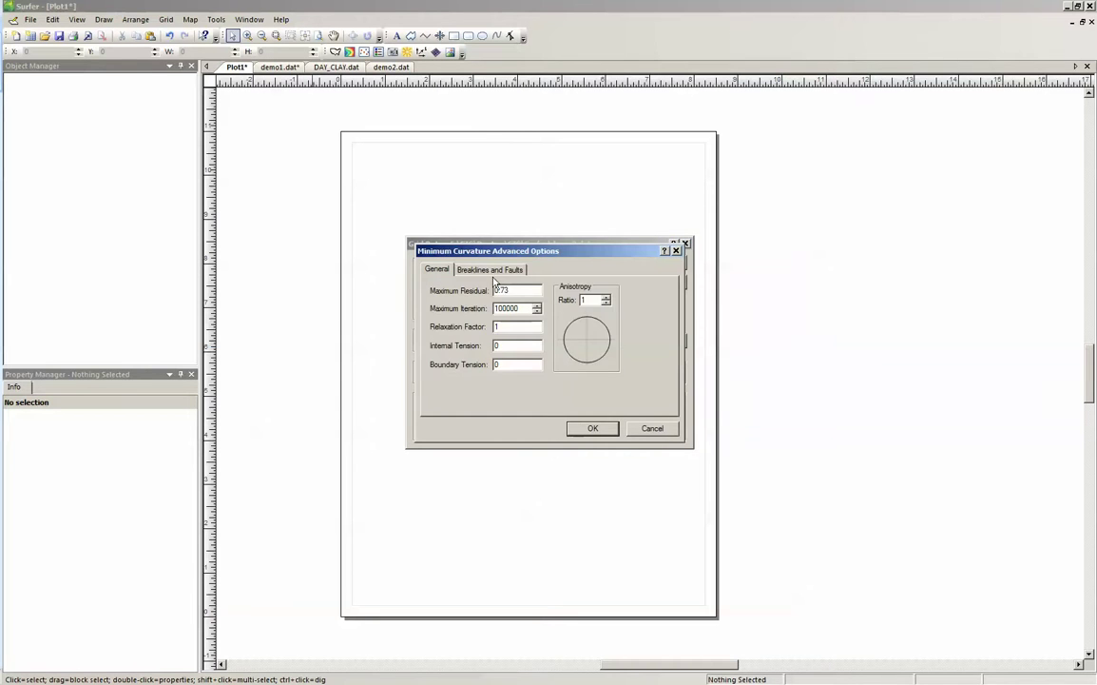
{"action": "left_click", "coordinate": [492, 272]}
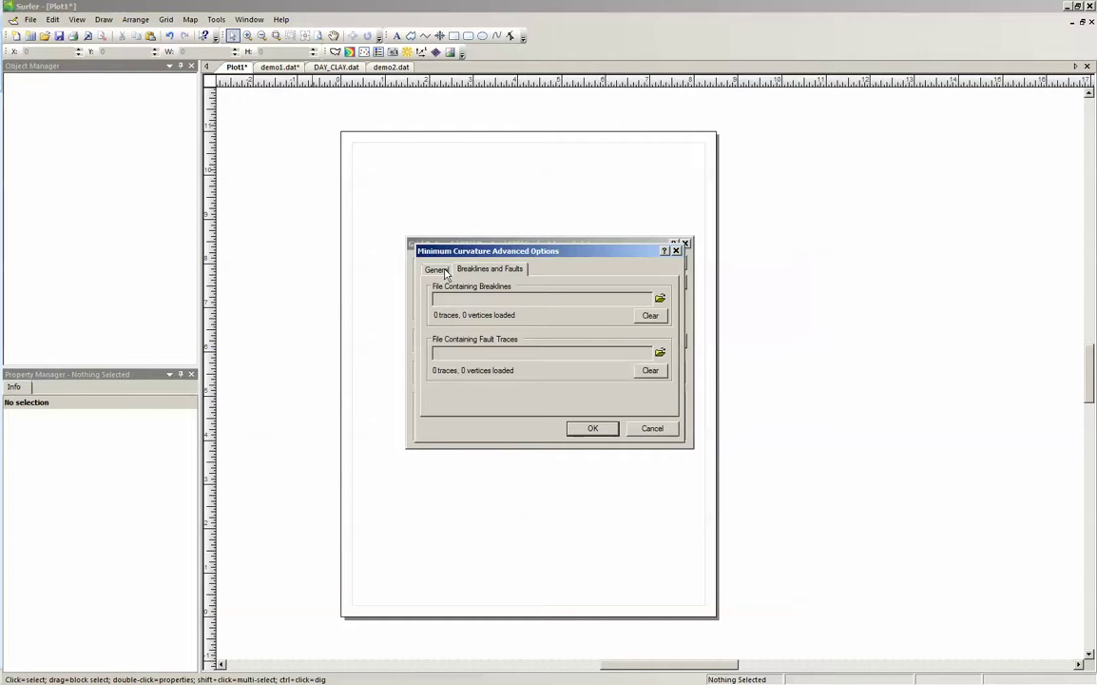
{"action": "left_click", "coordinate": [443, 271]}
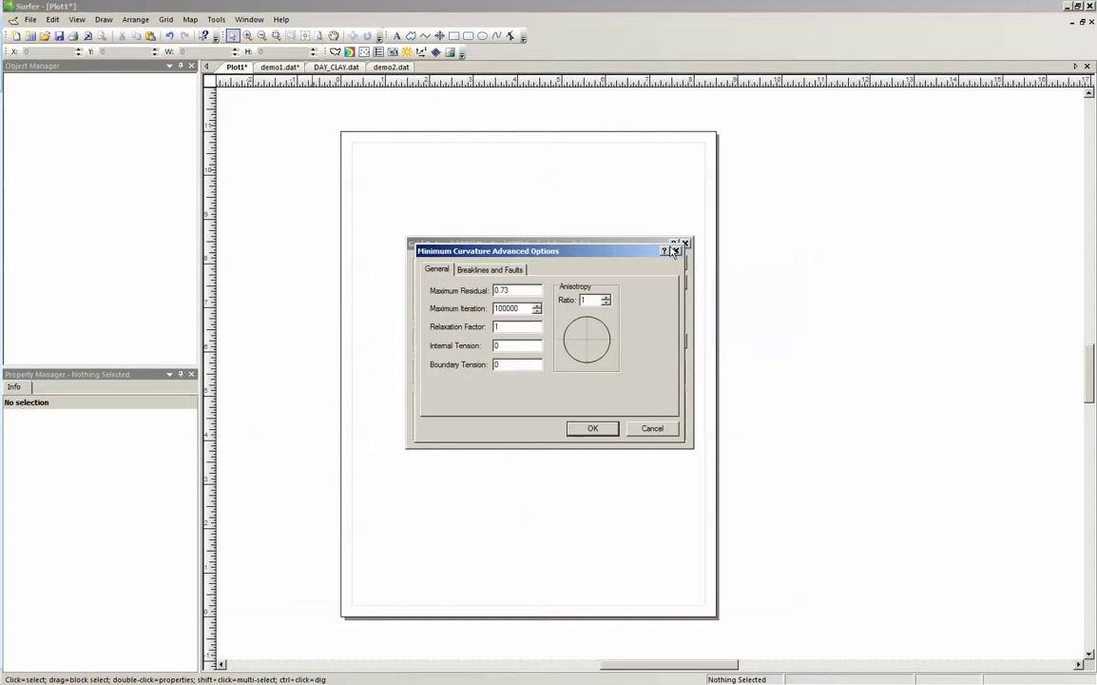
{"action": "left_click", "coordinate": [592, 428]}
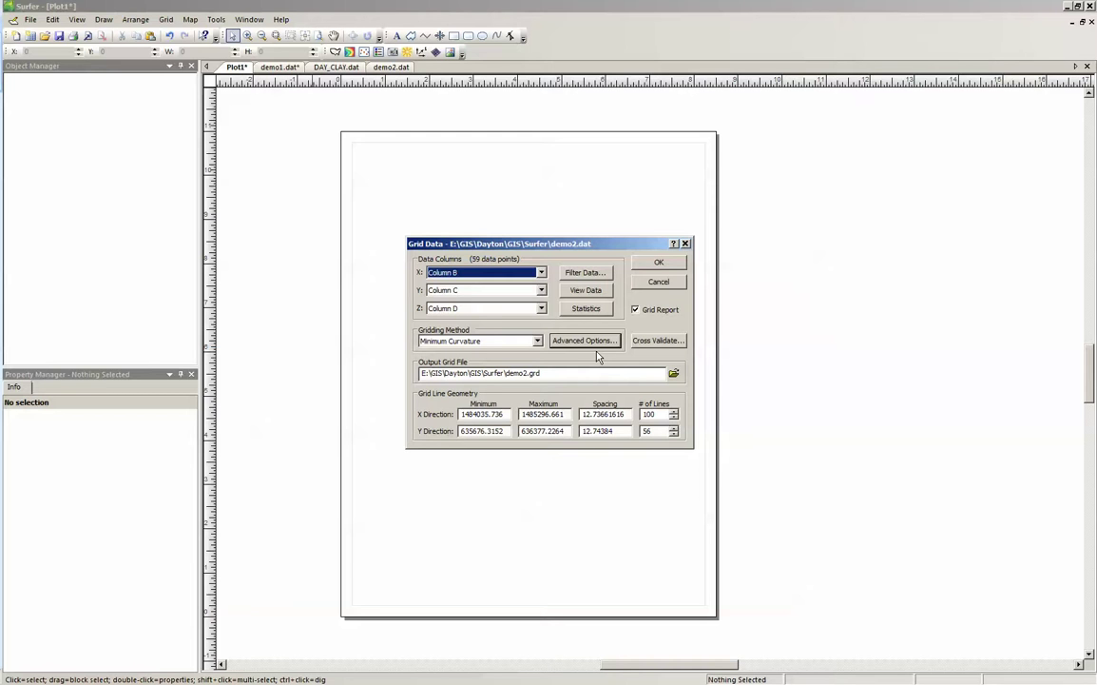
Step: Create demo2.grd, review the report (19 active, 40 excluded by z=0), then close it
{"action": "left_click", "coordinate": [658, 264]}
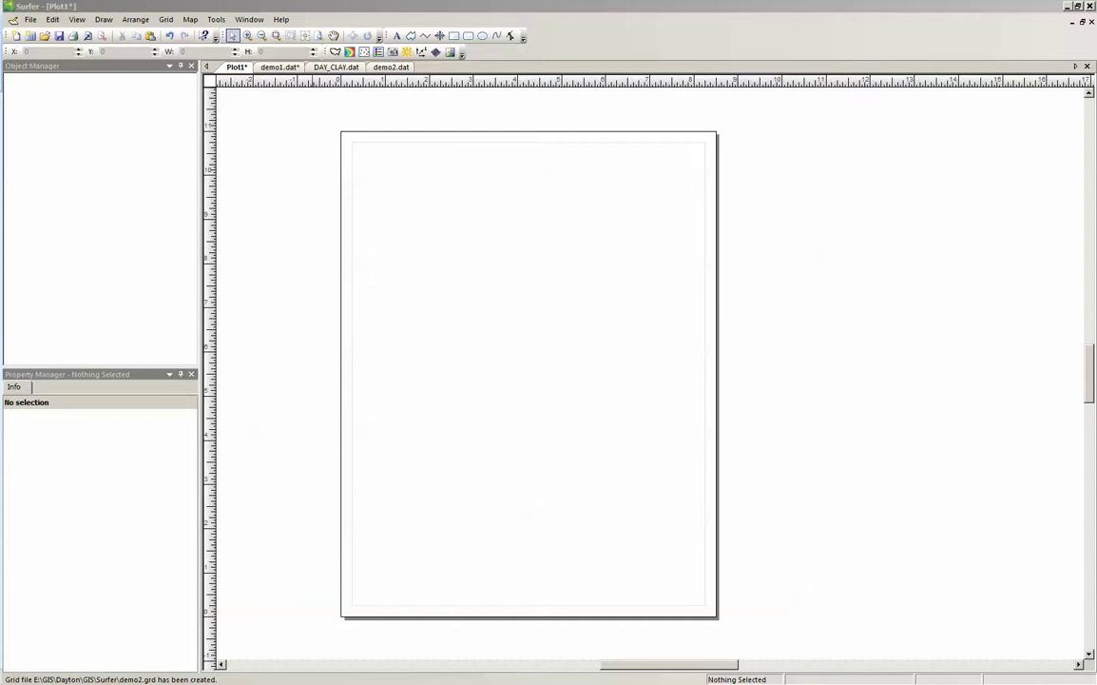
{"action": "left_click_drag", "start_coordinate": [91, 104], "coordinate": [334, 128]}
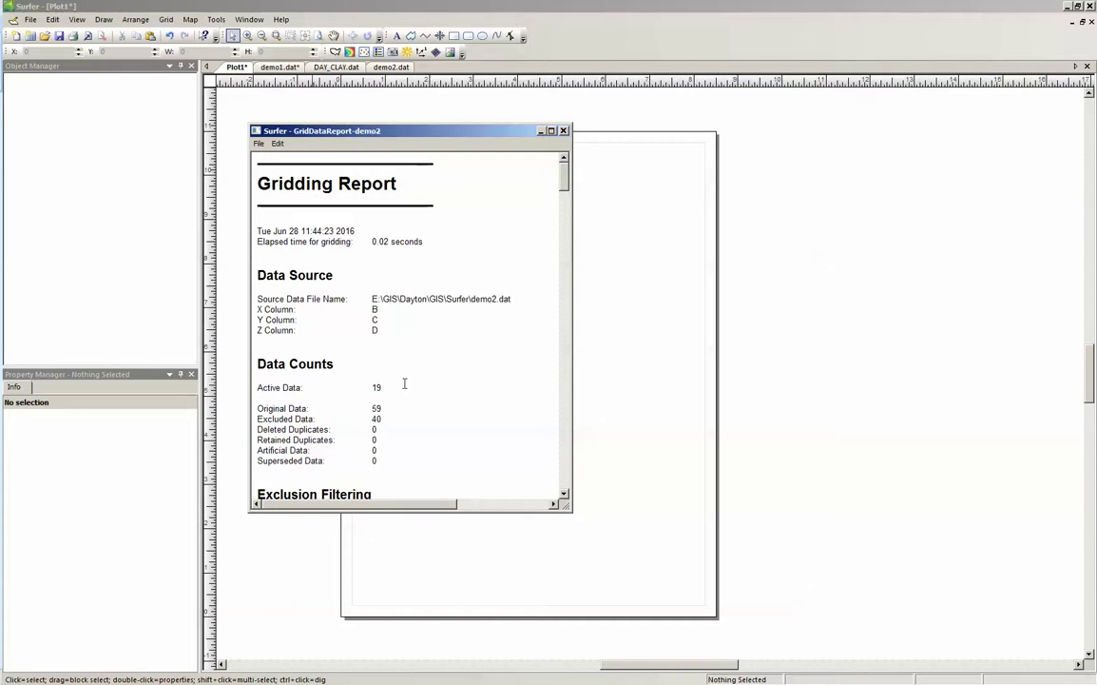
{"action": "left_click_drag", "start_coordinate": [404, 385], "coordinate": [259, 381]}
{"action": "left_click_drag", "start_coordinate": [382, 419], "coordinate": [281, 424]}
{"action": "scroll", "coordinate": [463, 401], "scroll_direction": "down", "scroll_amount": 10}
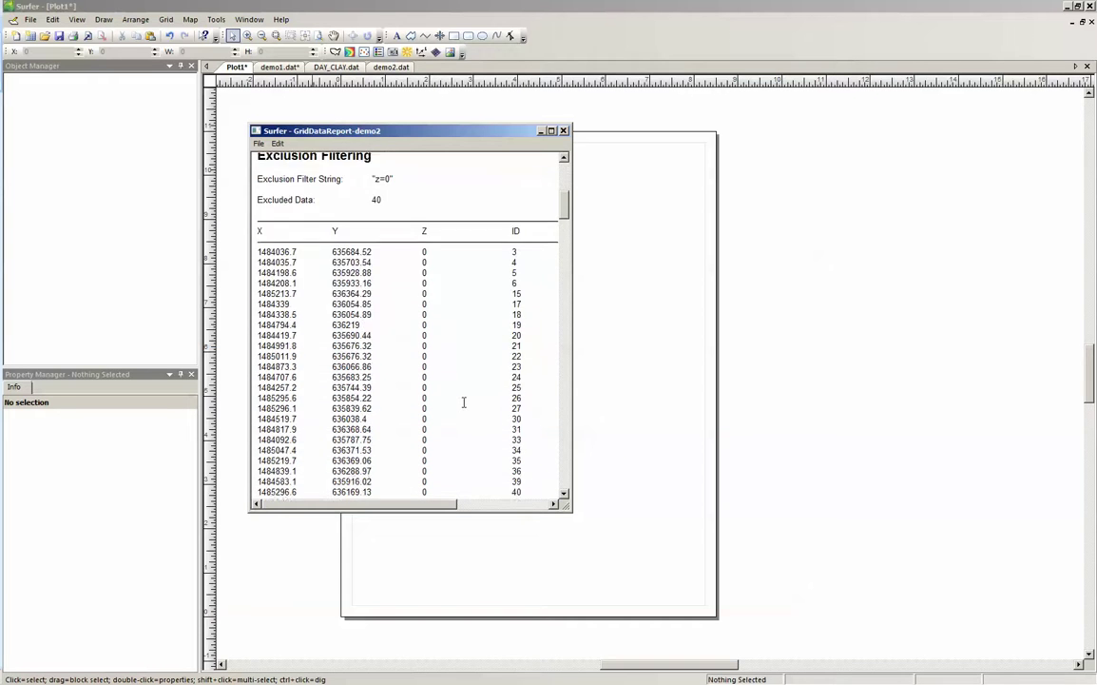
{"action": "scroll", "coordinate": [427, 320], "scroll_direction": "up", "scroll_amount": 3}
{"action": "left_click_drag", "start_coordinate": [397, 244], "coordinate": [344, 243]}
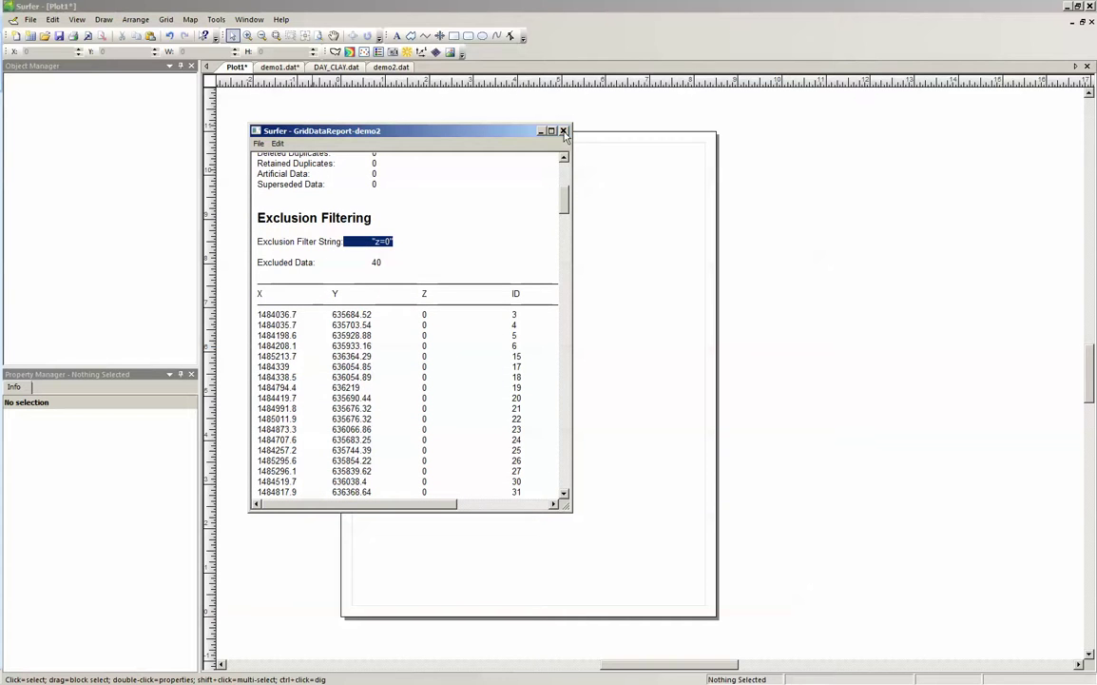
{"action": "left_click", "coordinate": [562, 131]}
Step: Discard the report unsaved and create a new contour map from demo2.grd
{"action": "left_click", "coordinate": [420, 349]}
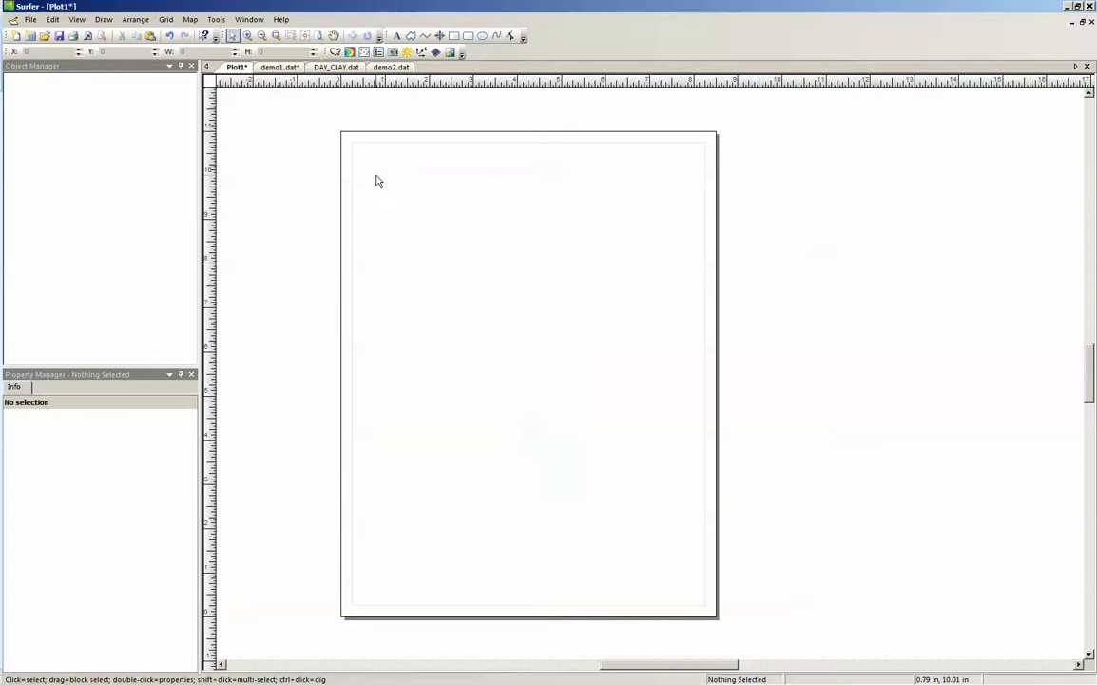
{"action": "left_click", "coordinate": [350, 54]}
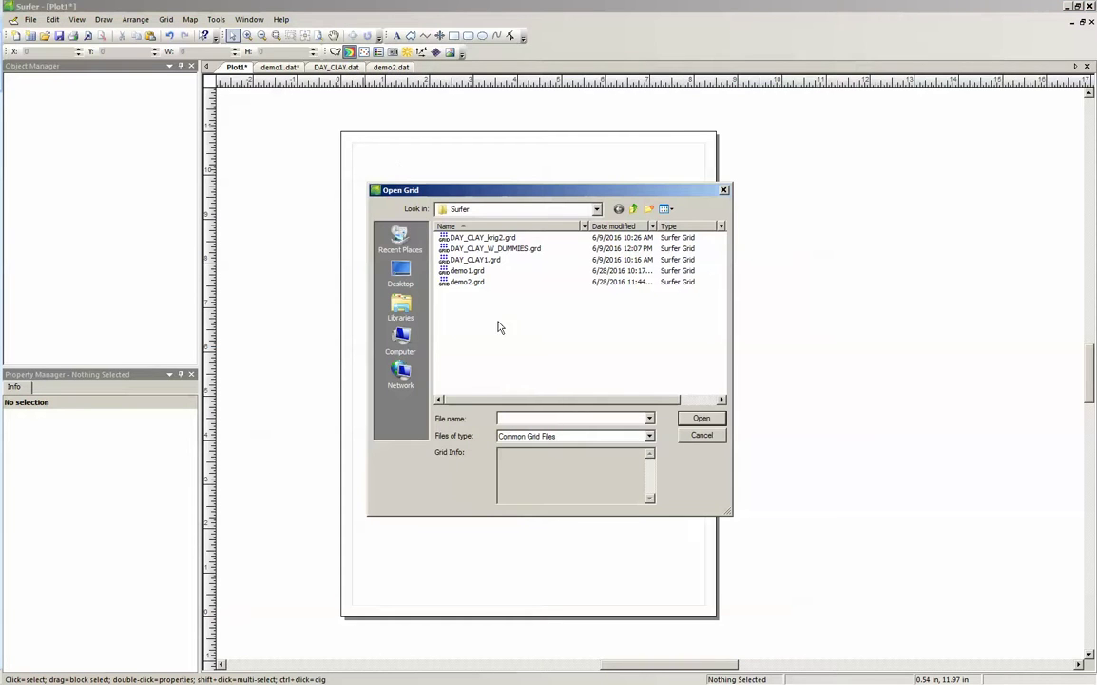
{"action": "left_click", "coordinate": [457, 285]}
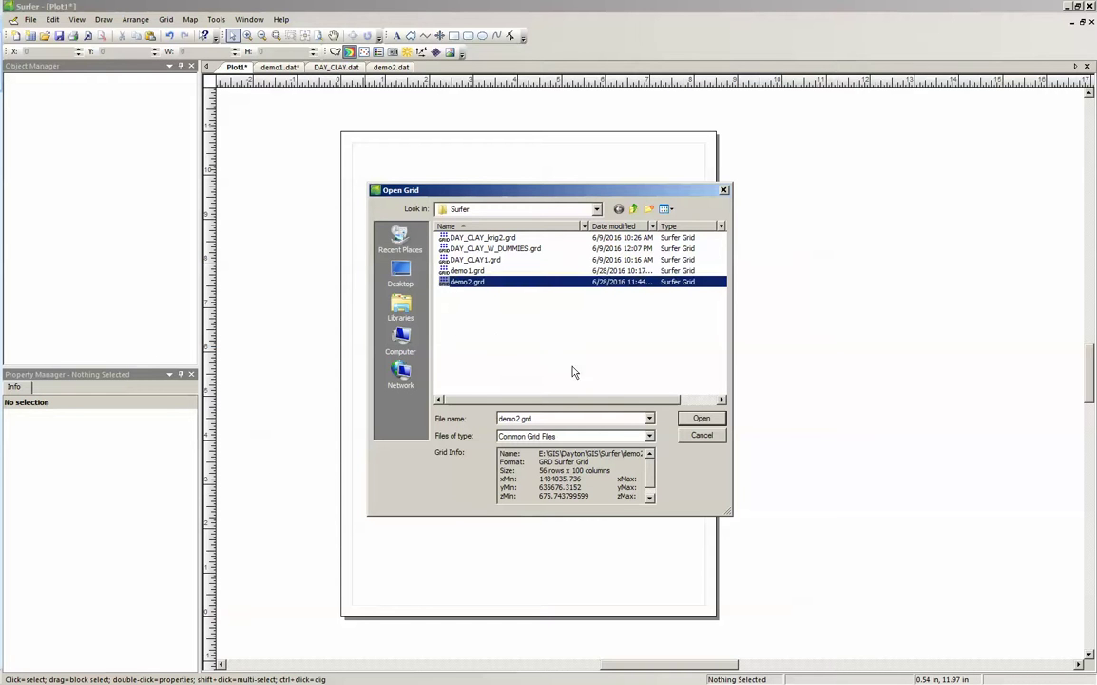
{"action": "left_click", "coordinate": [701, 419]}
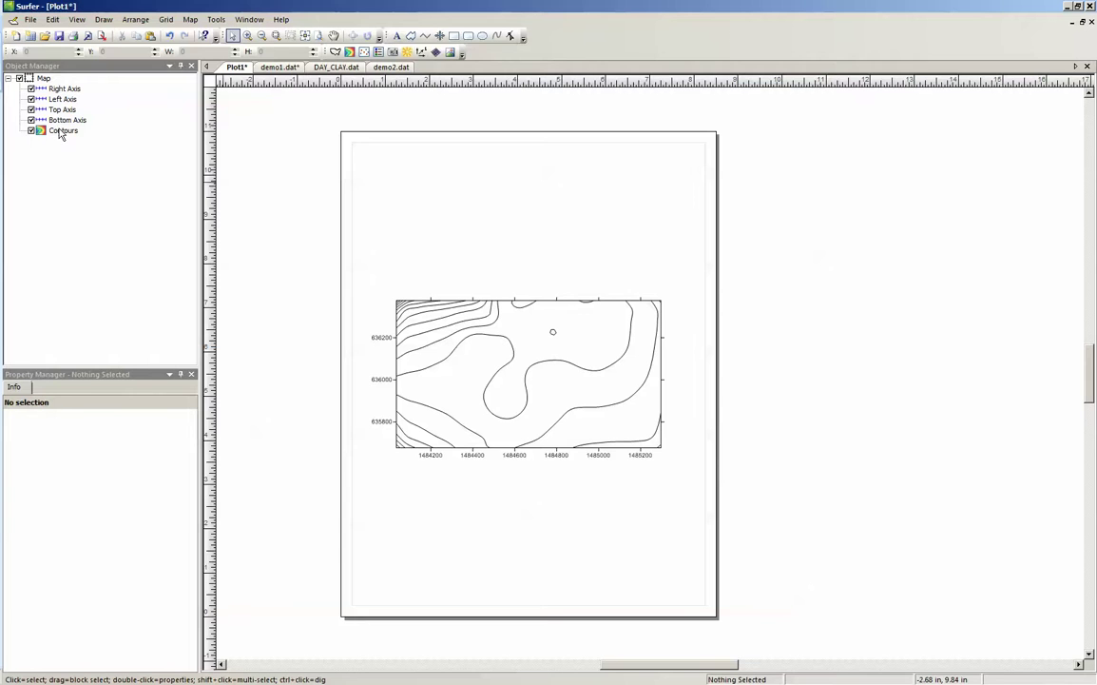
Step: Set the Contours layer's contour interval to 1
{"action": "left_click", "coordinate": [61, 131]}
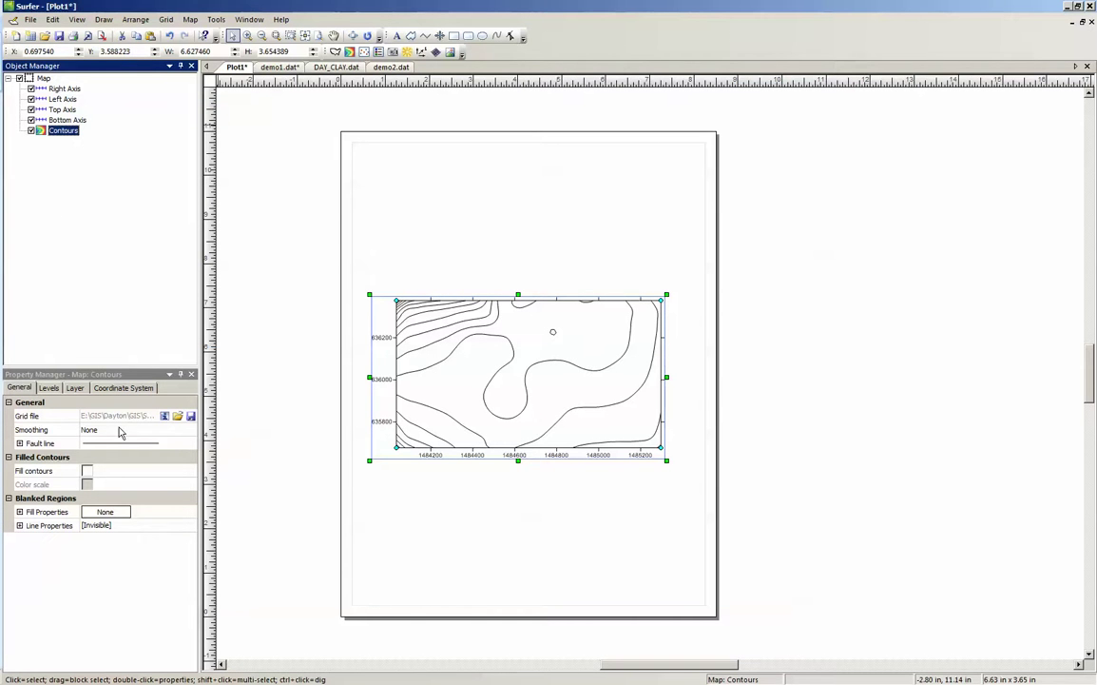
{"action": "left_click", "coordinate": [75, 388]}
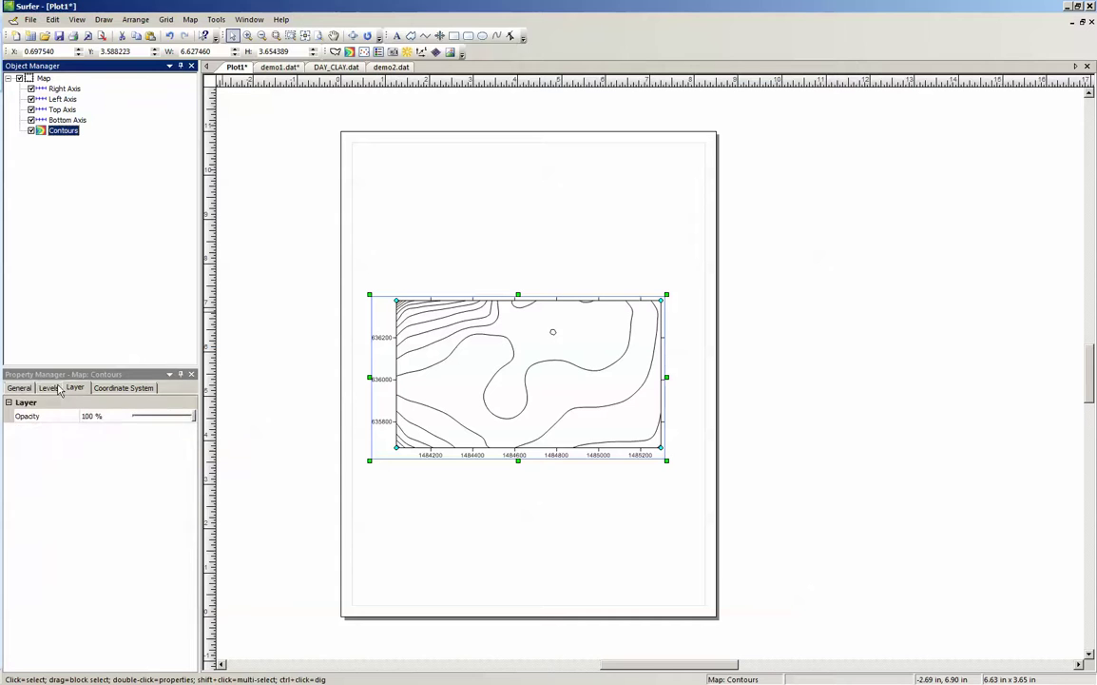
{"action": "left_click", "coordinate": [48, 388]}
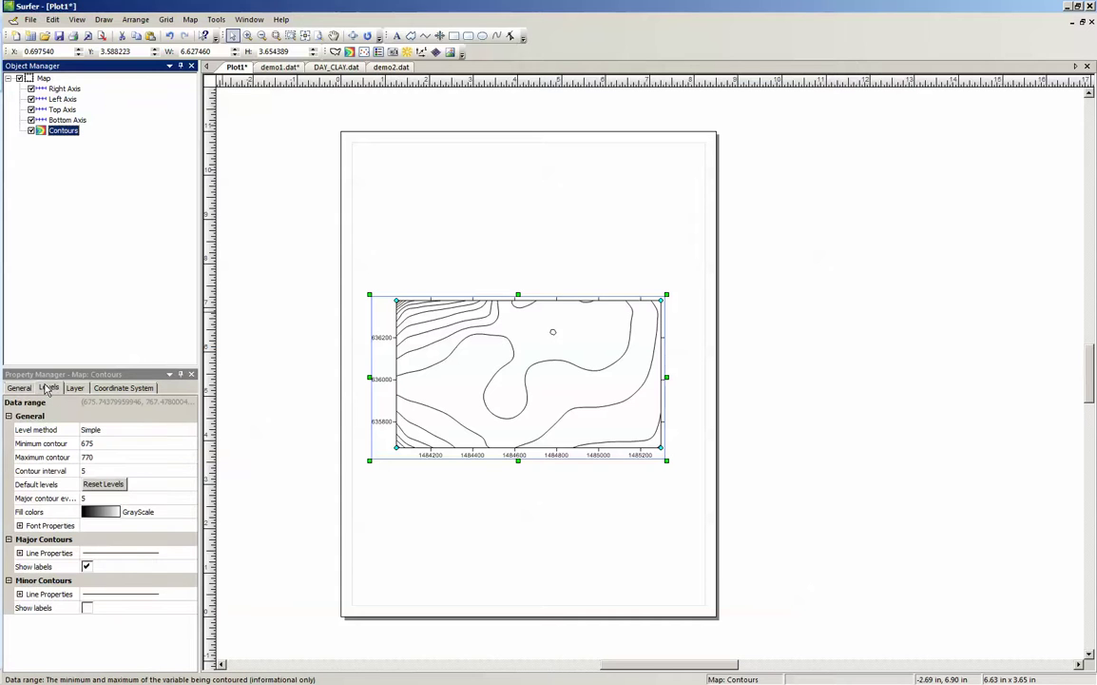
{"action": "left_click", "coordinate": [94, 471]}
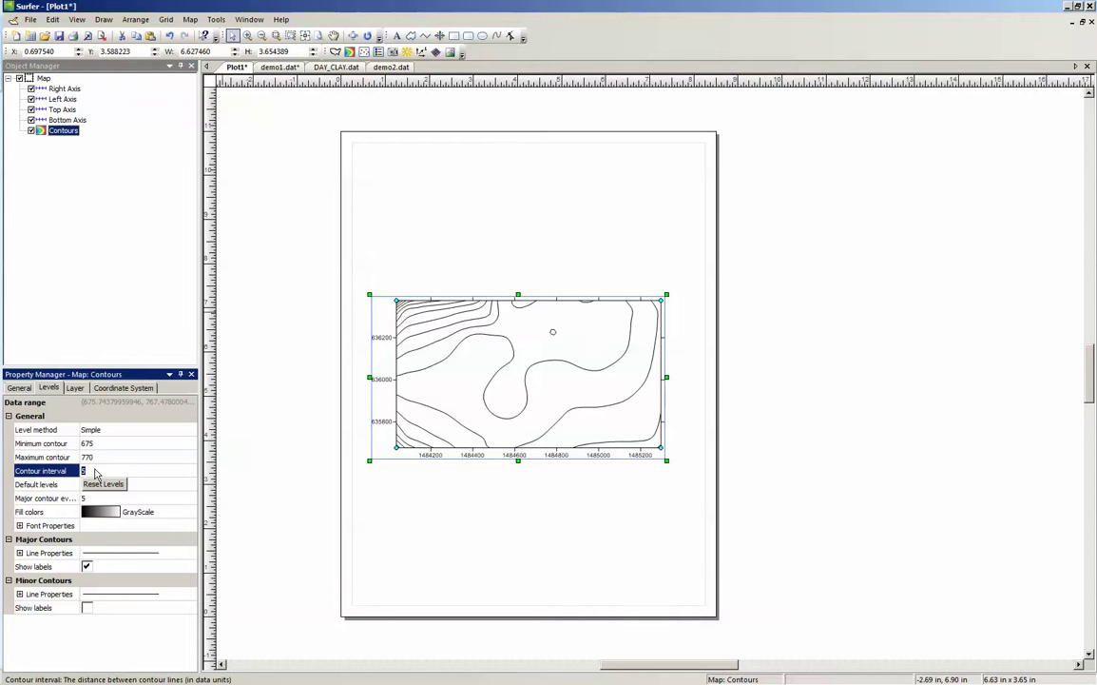
{"action": "type", "text": "1"}
{"action": "left_click", "coordinate": [95, 460]}
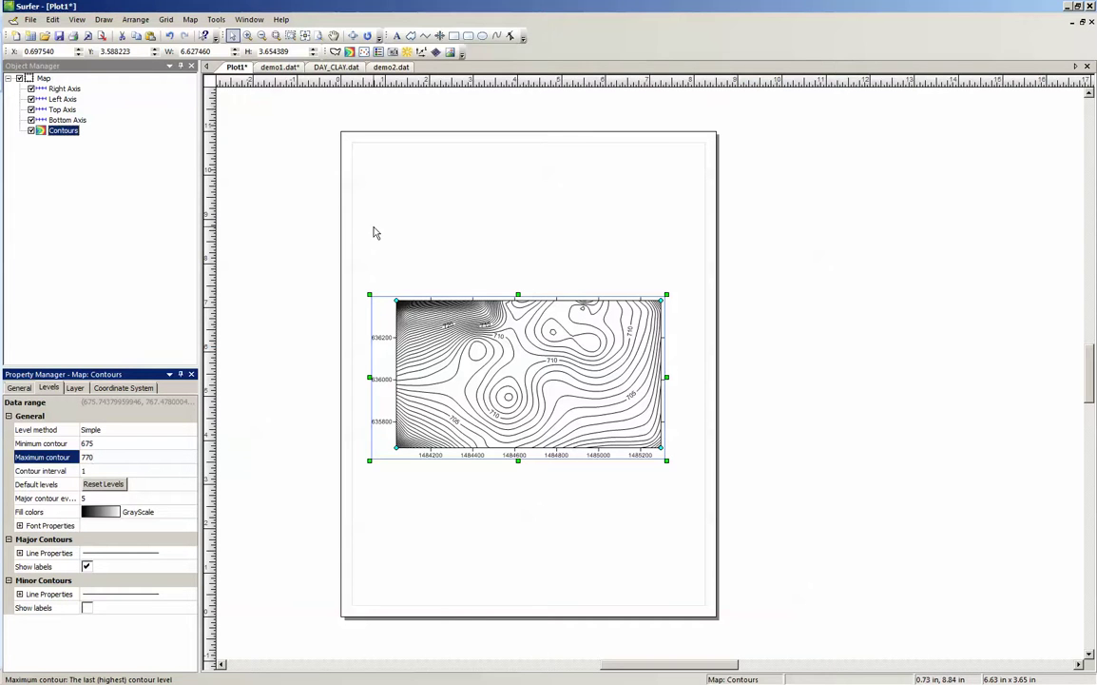
Step: Begin exporting the map's contours with 2D ESRI Shape File as the format
{"action": "left_click", "coordinate": [192, 20]}
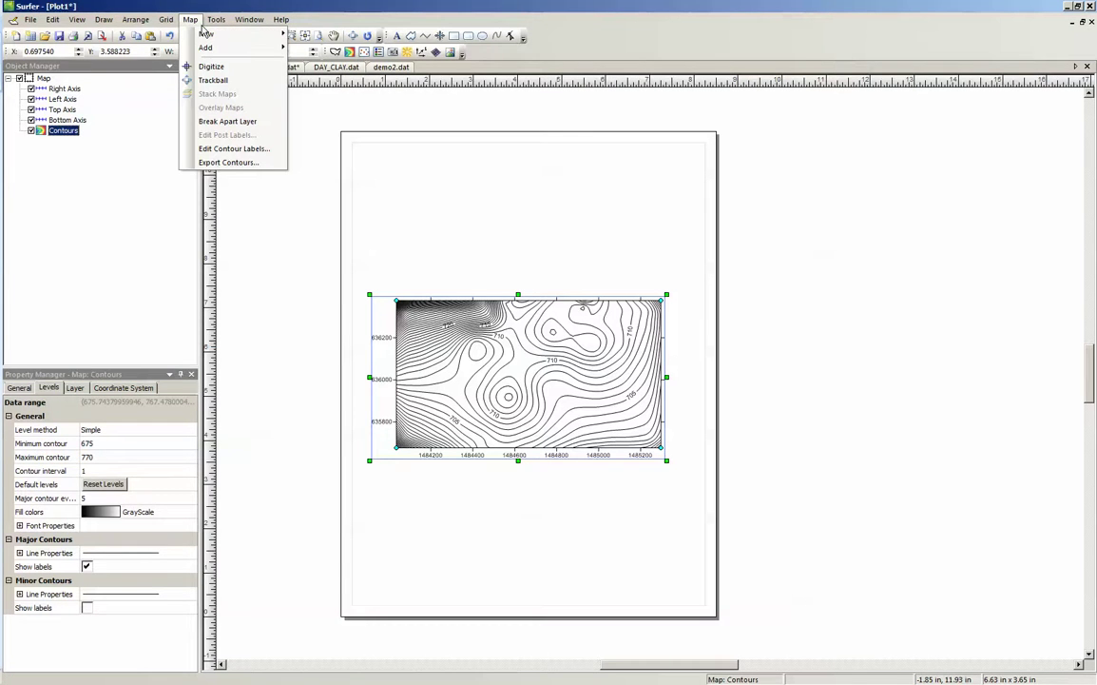
{"action": "left_click", "coordinate": [239, 162]}
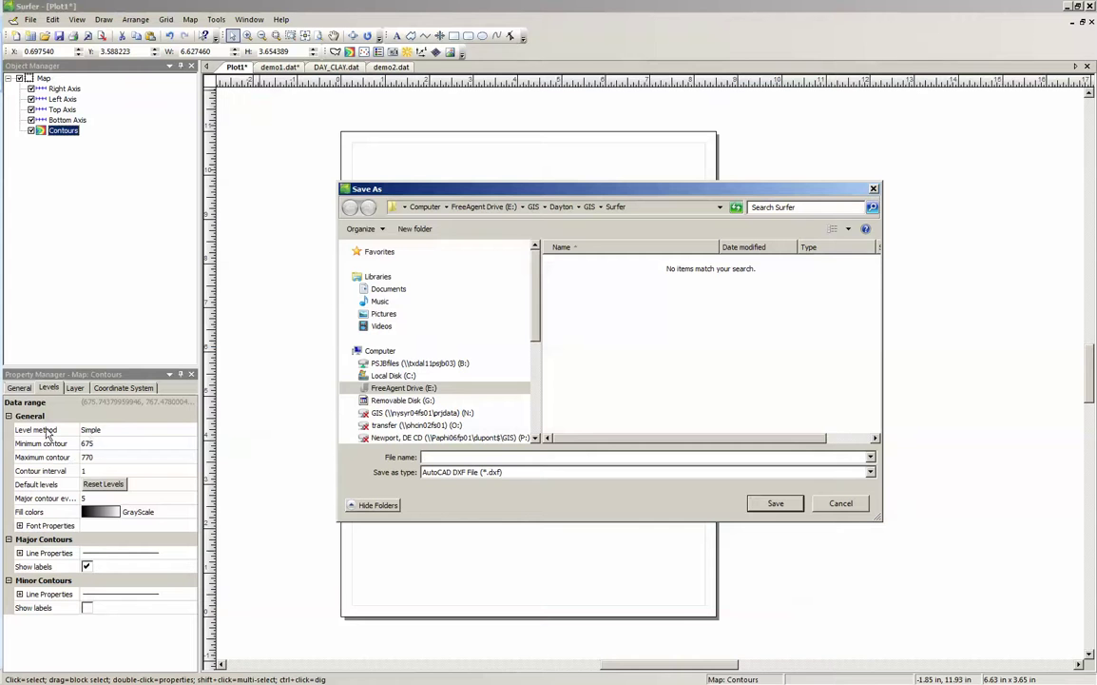
{"action": "left_click_drag", "start_coordinate": [415, 195], "coordinate": [344, 198]}
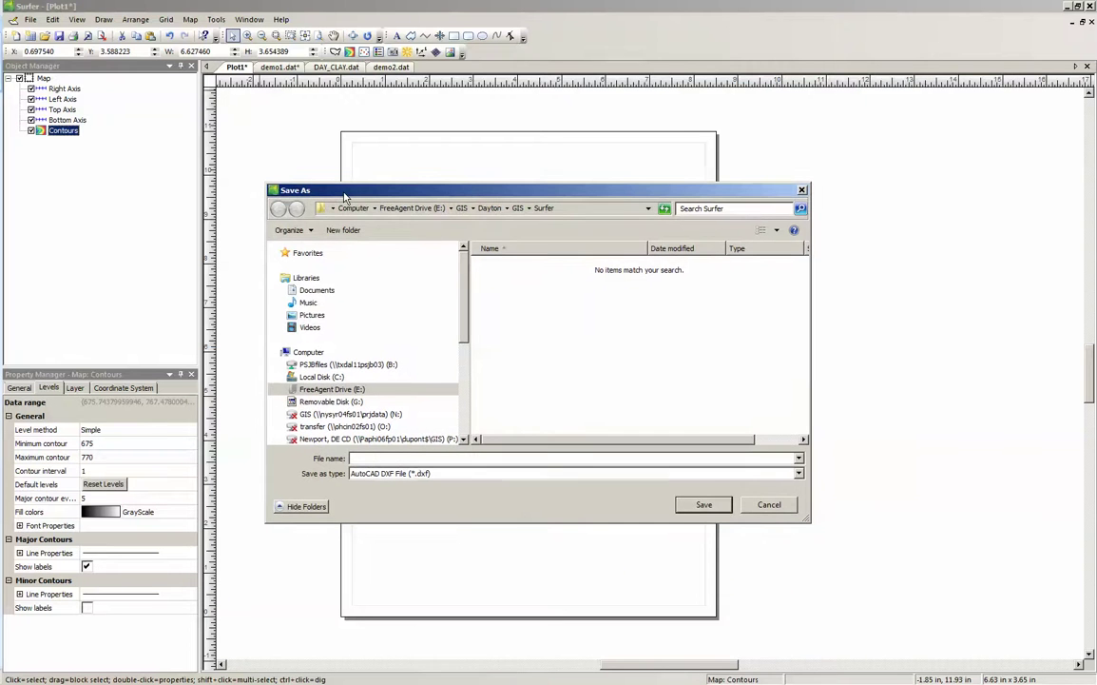
{"action": "left_click", "coordinate": [407, 472]}
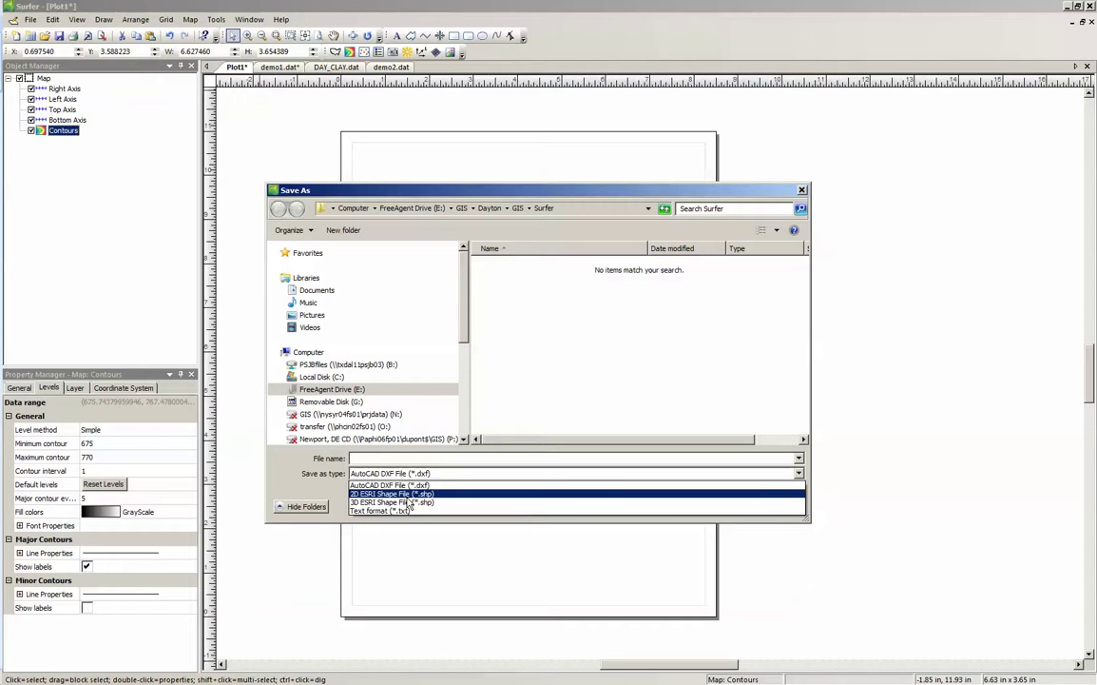
{"action": "left_click", "coordinate": [408, 495]}
Step: Name the export demo2.shp, derived from demo1.shp, and save it
{"action": "left_click", "coordinate": [525, 314]}
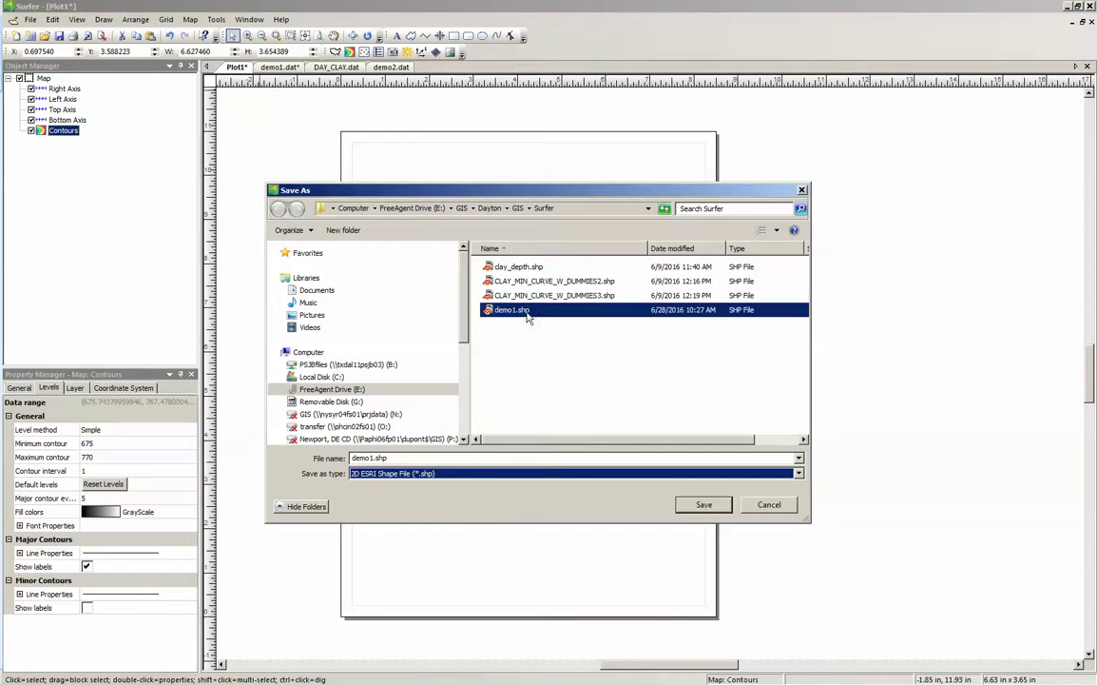
{"action": "double_click", "coordinate": [369, 457]}
{"action": "left_click", "coordinate": [369, 458]}
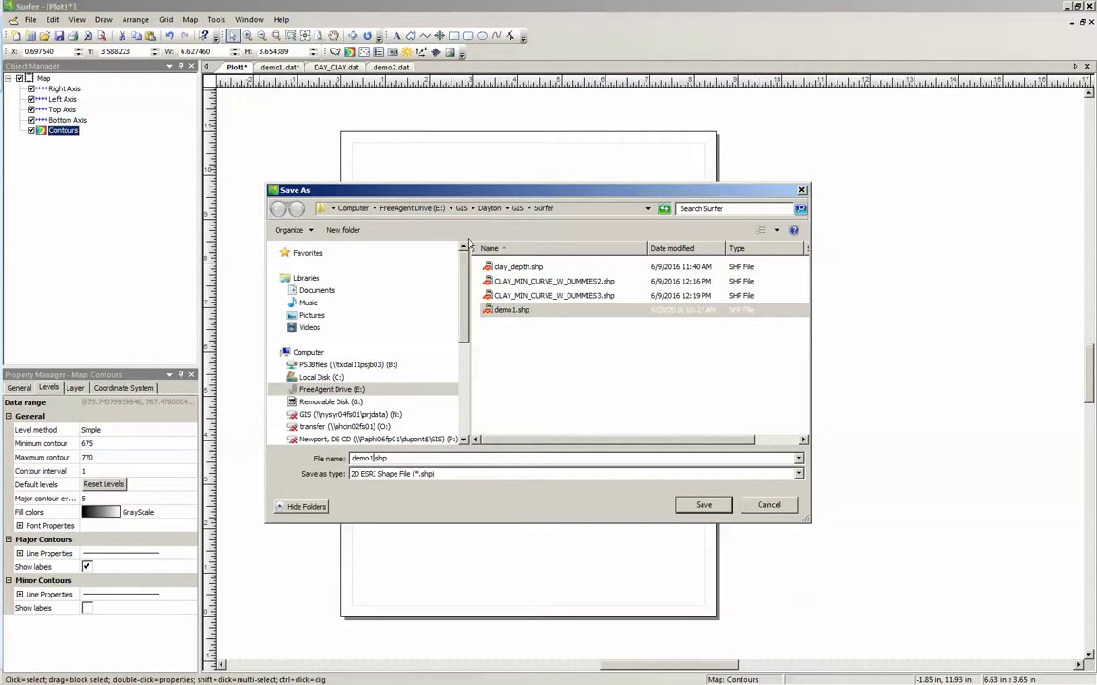
{"action": "key", "text": "BackSpace"}
{"action": "type", "text": "2"}
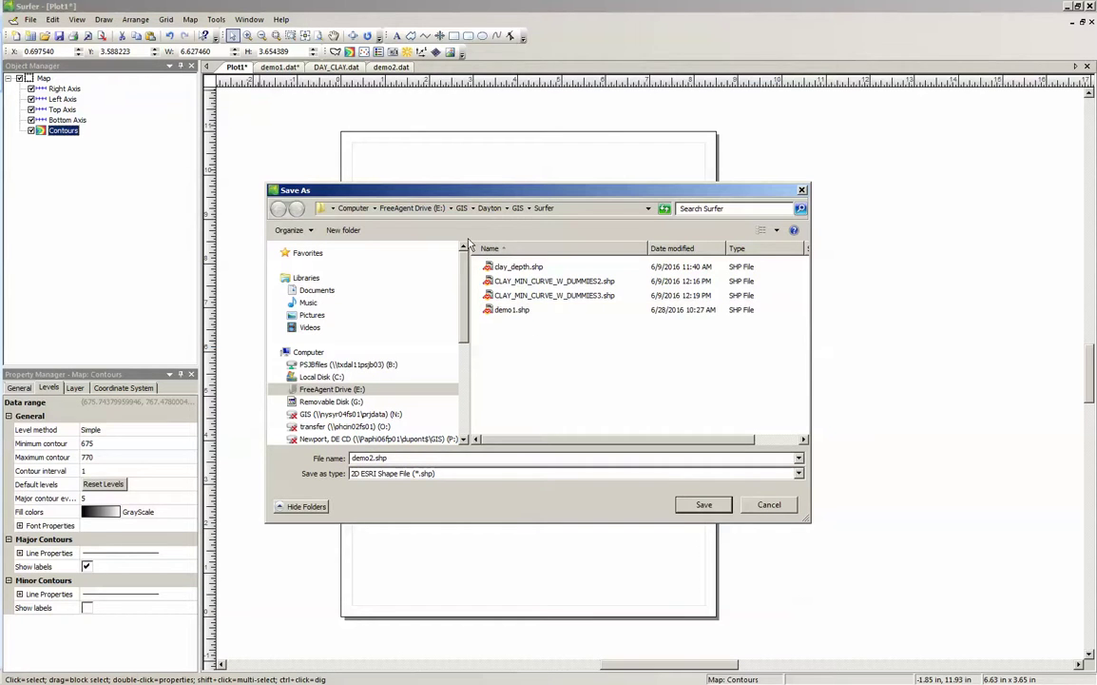
{"action": "left_click", "coordinate": [704, 505]}
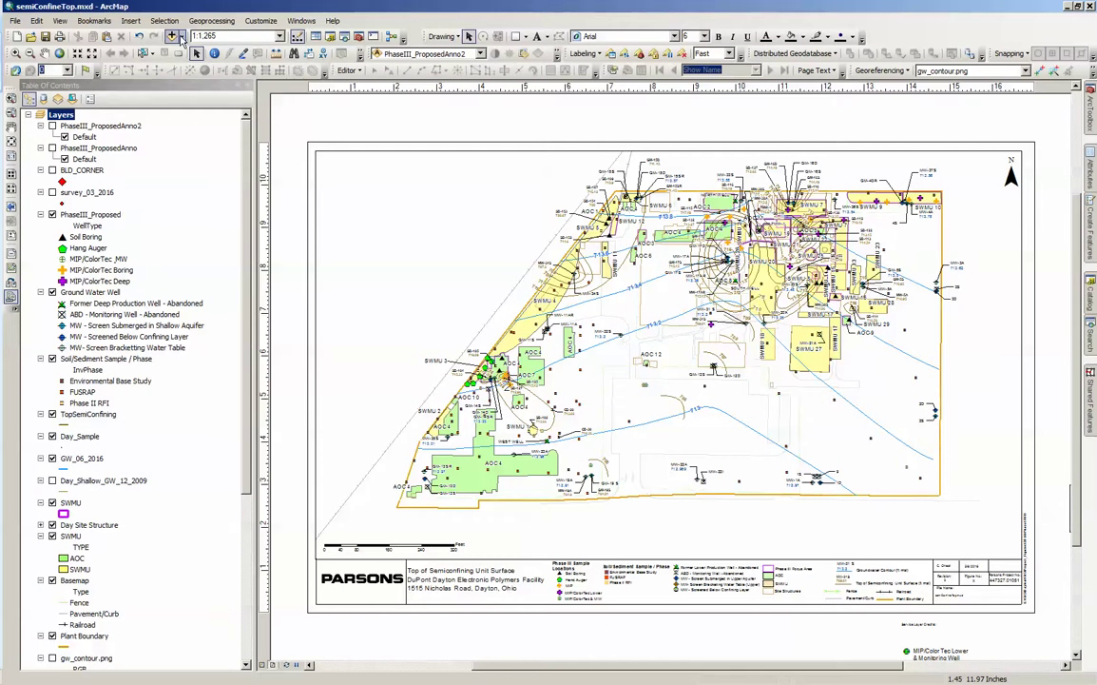
Step: In Add Data, browse to the E:\GIS\Dayton folder
{"action": "left_click", "coordinate": [172, 36]}
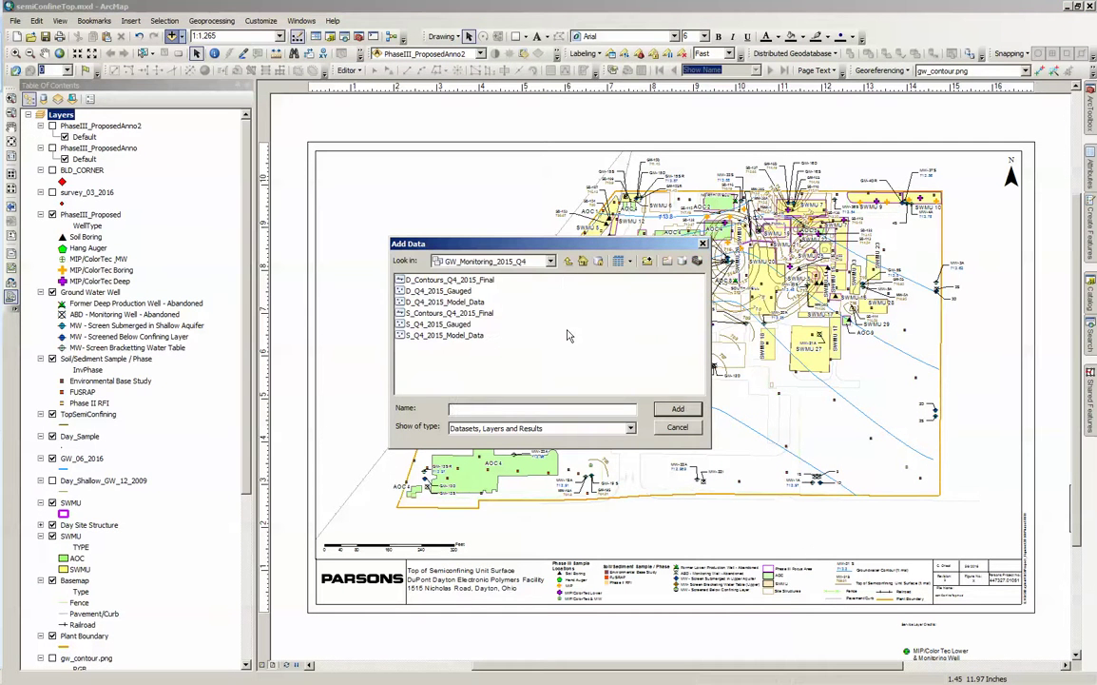
{"action": "left_click", "coordinate": [551, 262]}
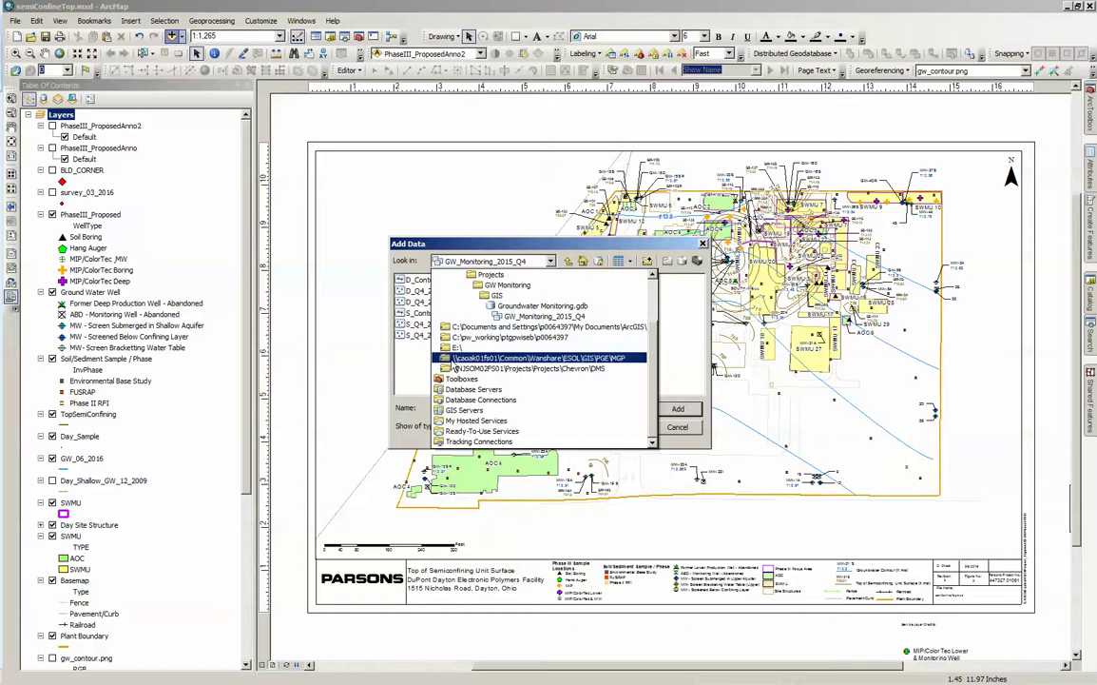
{"action": "left_click", "coordinate": [455, 348]}
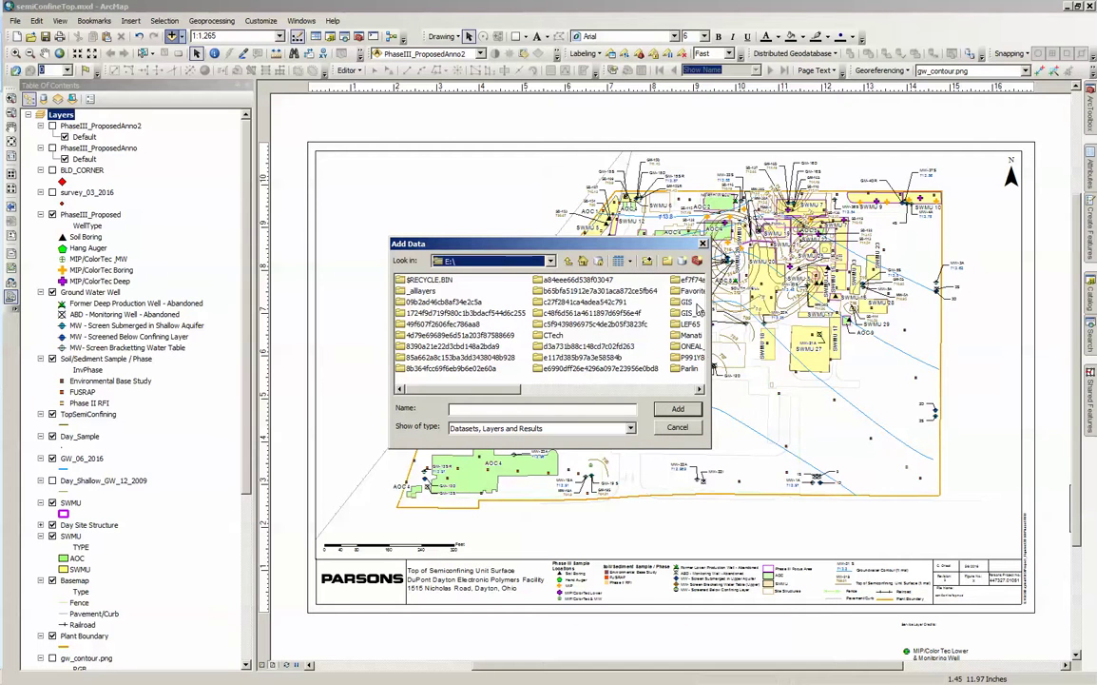
{"action": "double_click", "coordinate": [687, 303]}
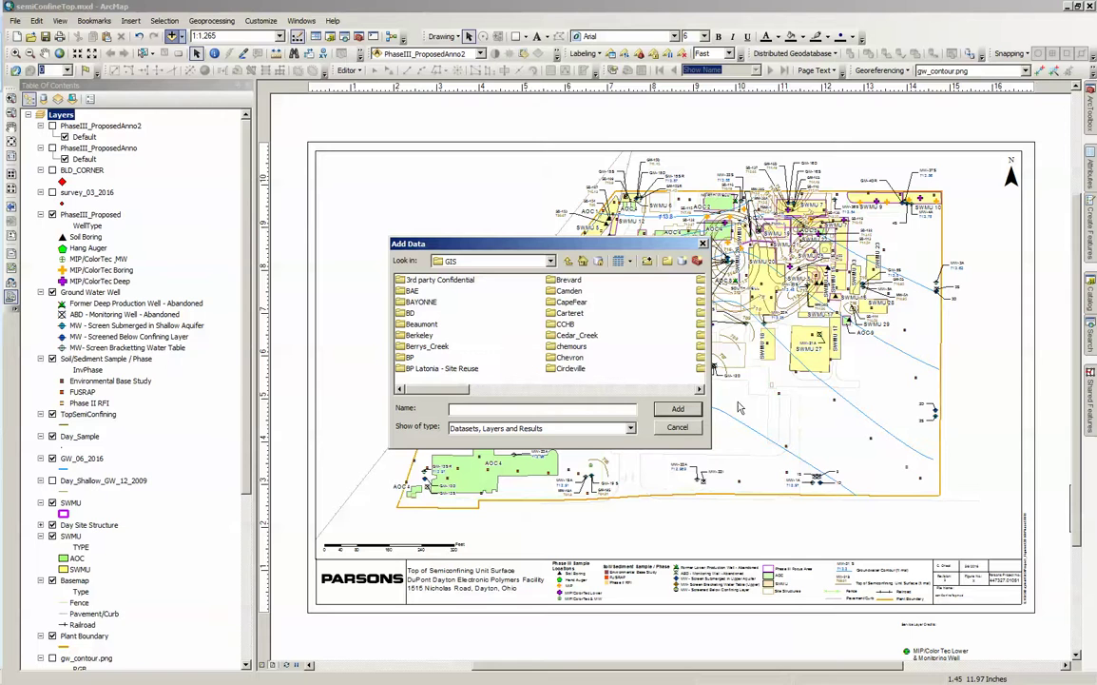
{"action": "left_click", "coordinate": [699, 390]}
{"action": "double_click", "coordinate": [510, 276]}
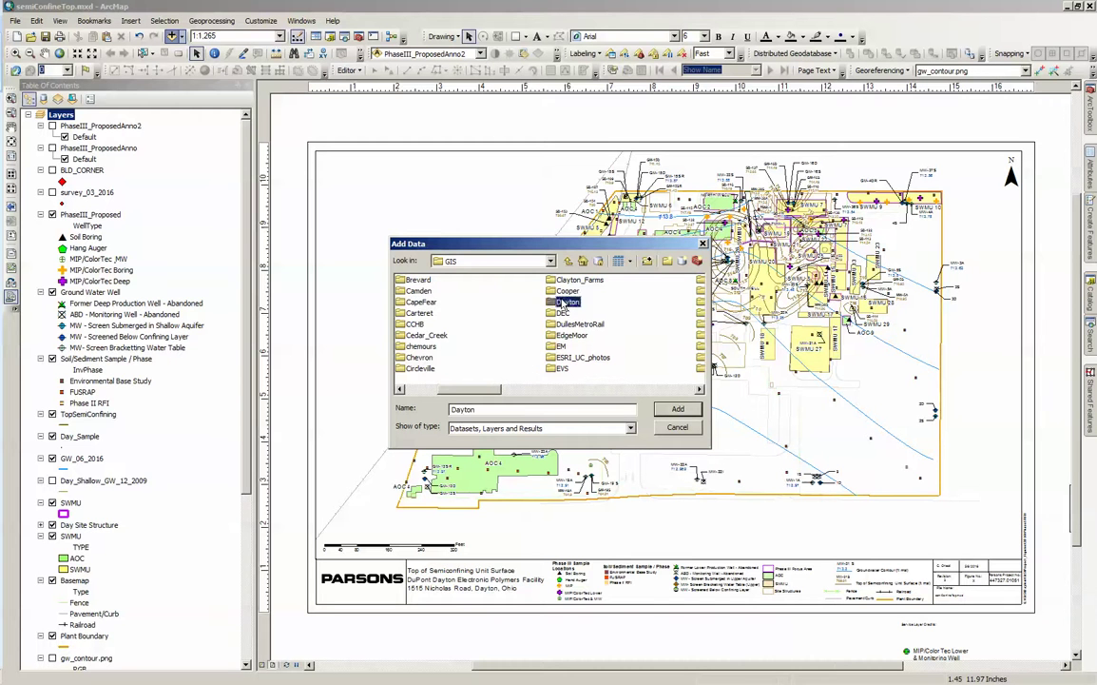
Step: Add demo2.shp from Dayton\GIS\Surfer, accepting the missing spatial reference warning
{"action": "double_click", "coordinate": [410, 302]}
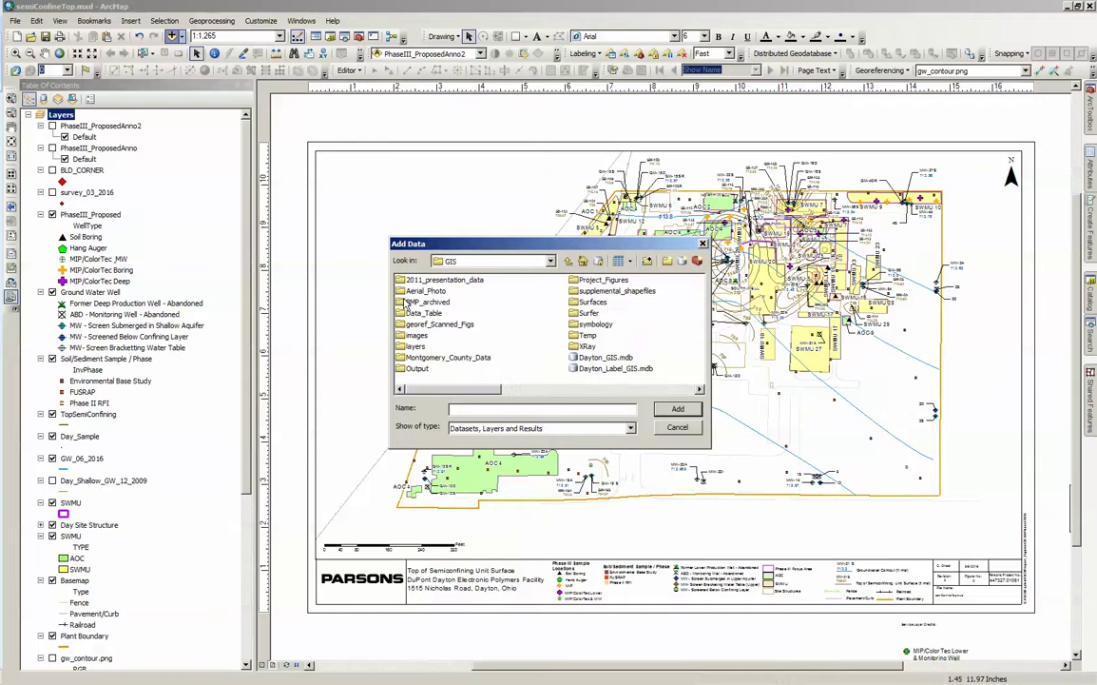
{"action": "double_click", "coordinate": [586, 313]}
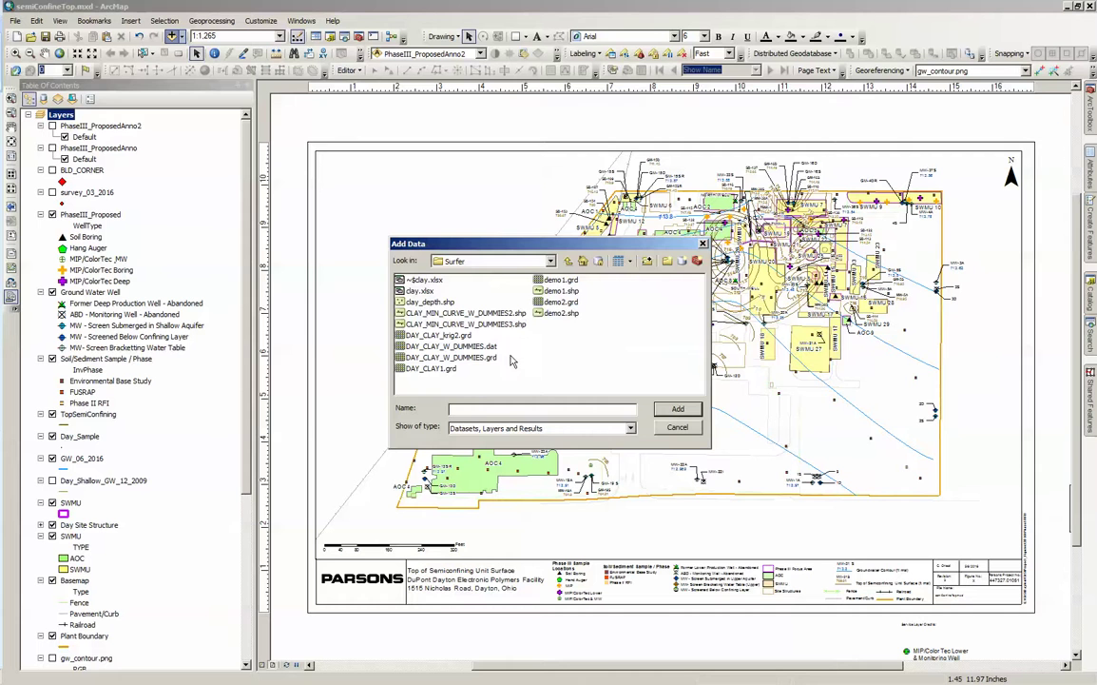
{"action": "double_click", "coordinate": [560, 313]}
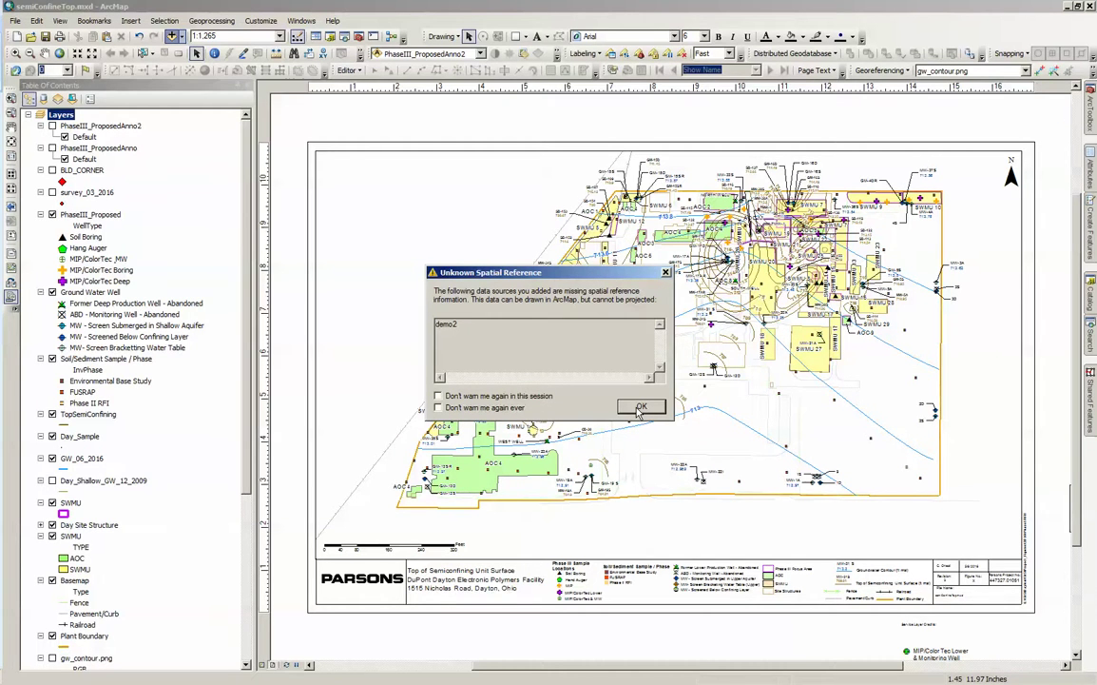
{"action": "left_click", "coordinate": [640, 407]}
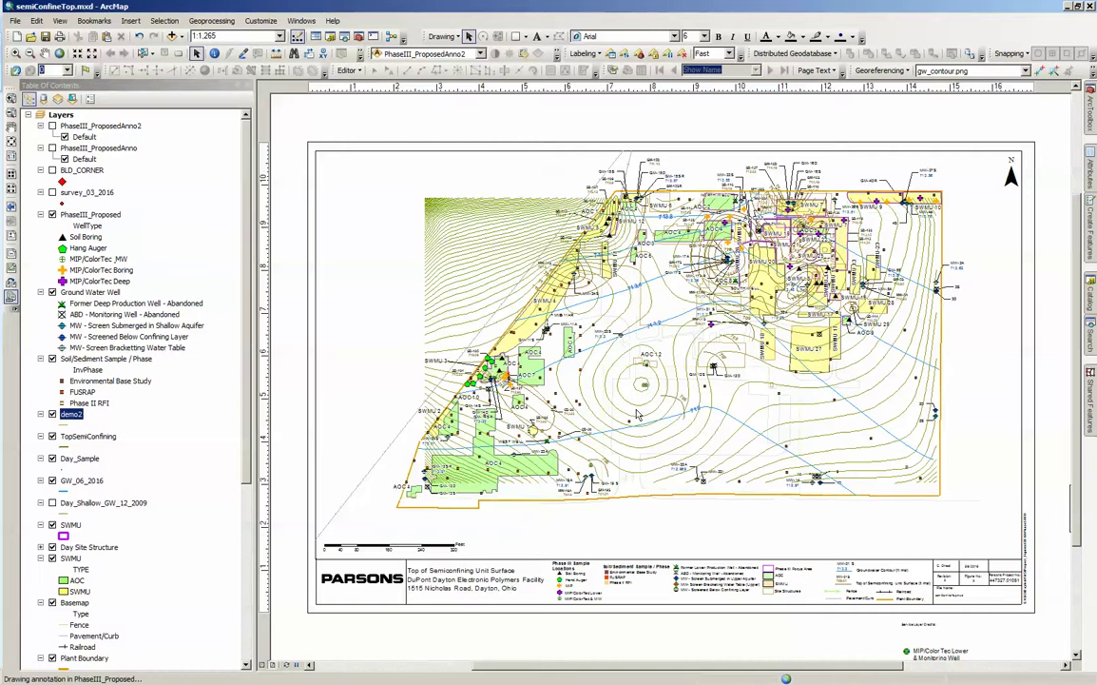